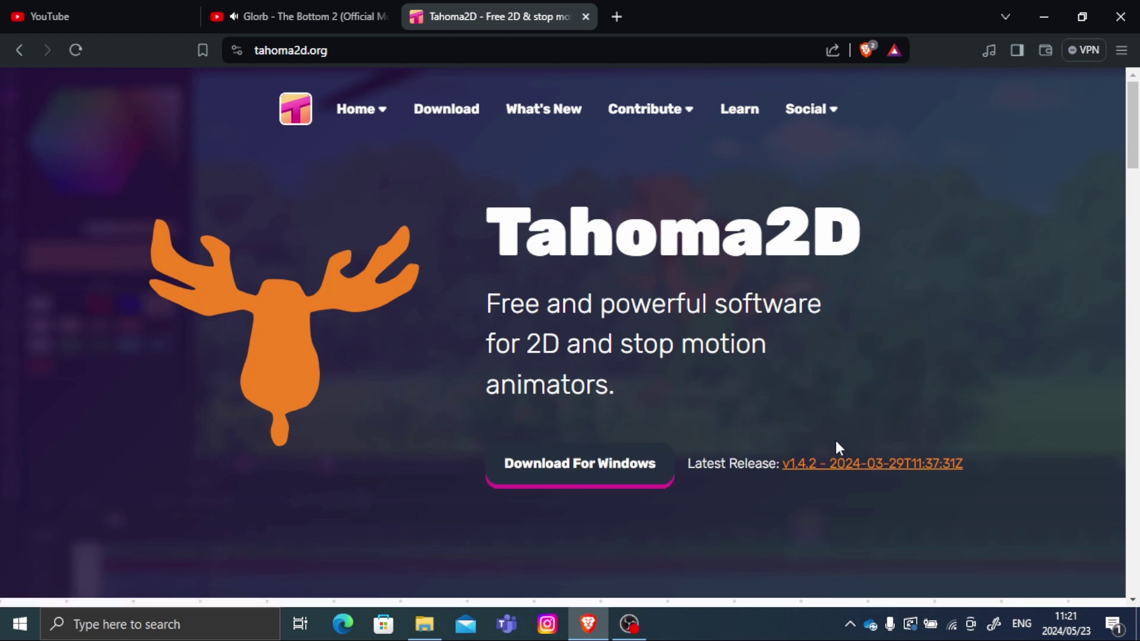
- Download the v1.4.2 Tahoma2D-install-win.exe into Pictures\Tahoma 2D and run the installer to completion
click(834, 462)
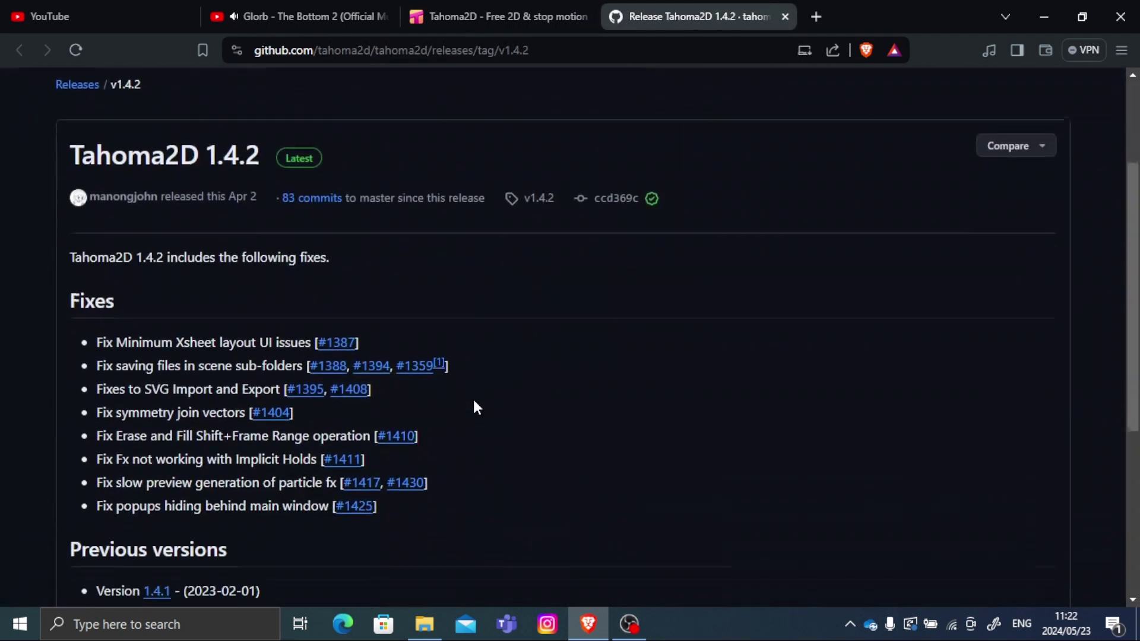
scroll(473, 401, down, 5)
scroll(472, 397, down, 3)
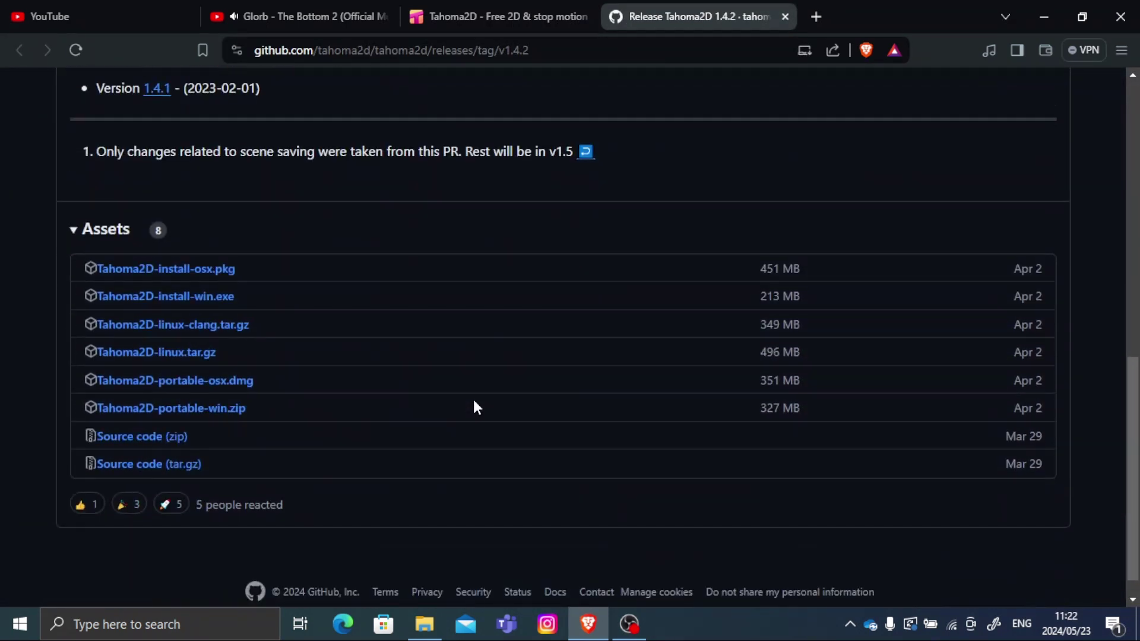
click(178, 296)
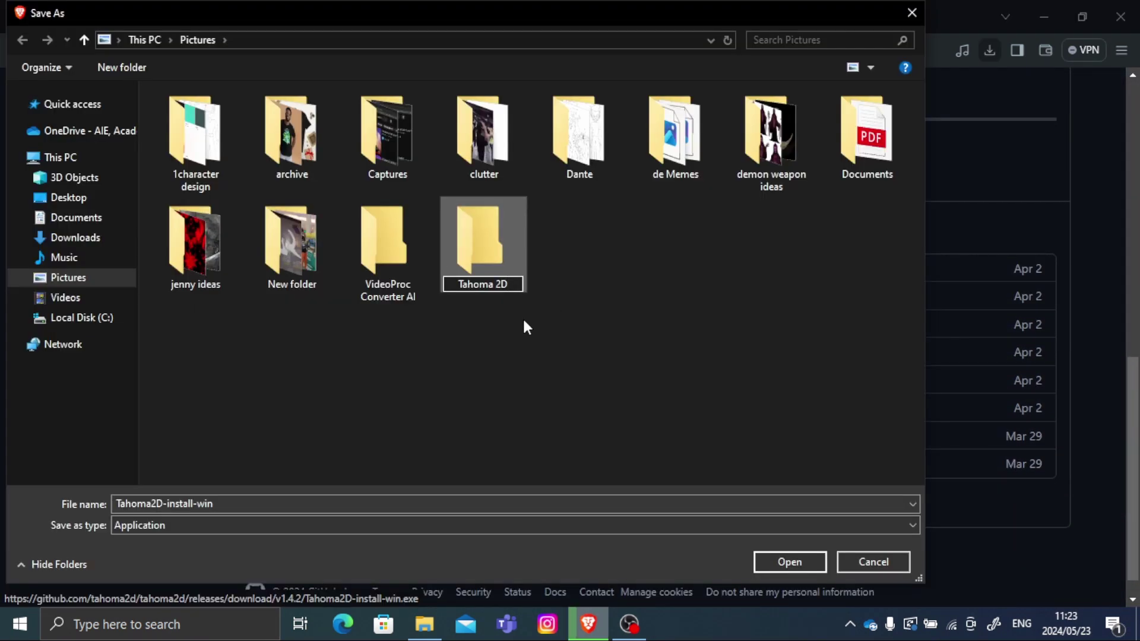
click(522, 317)
key(Return)
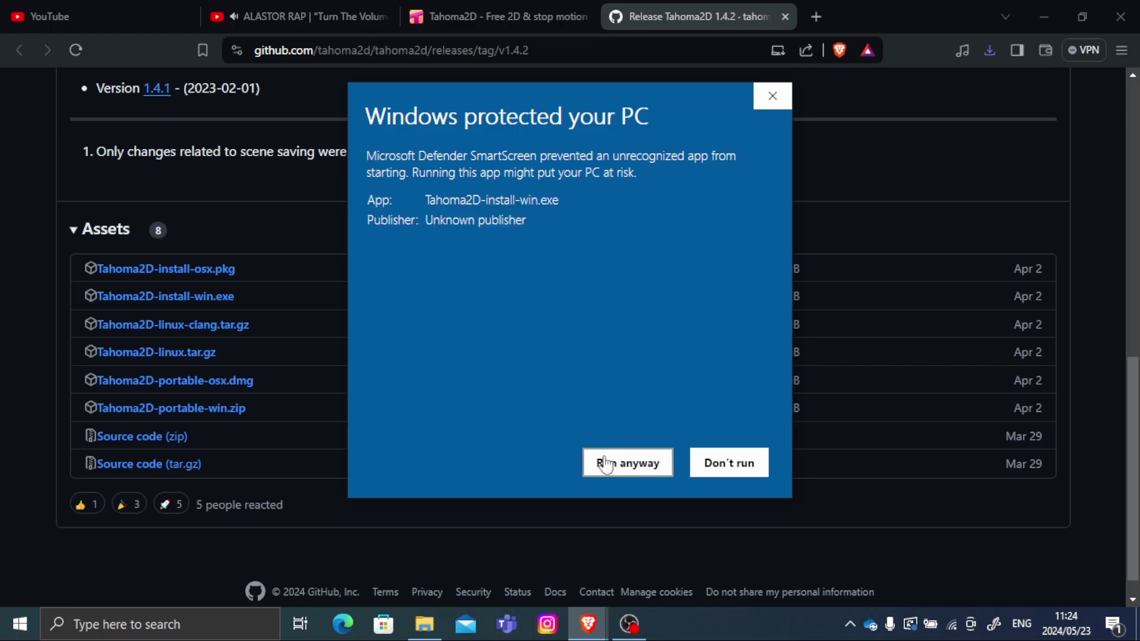
click(606, 463)
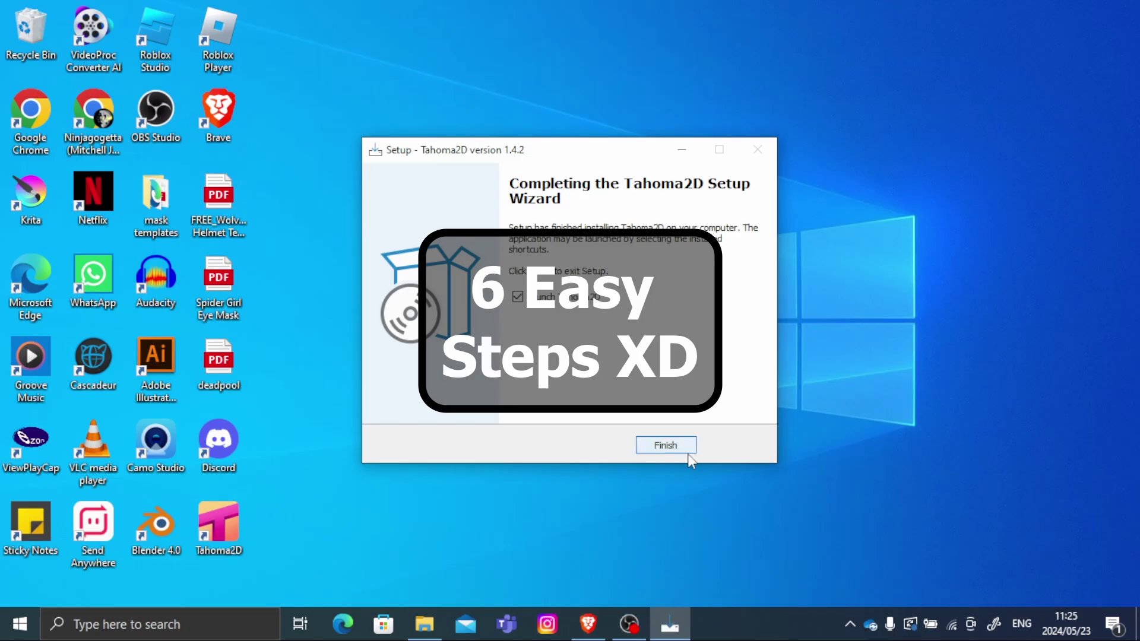
click(687, 451)
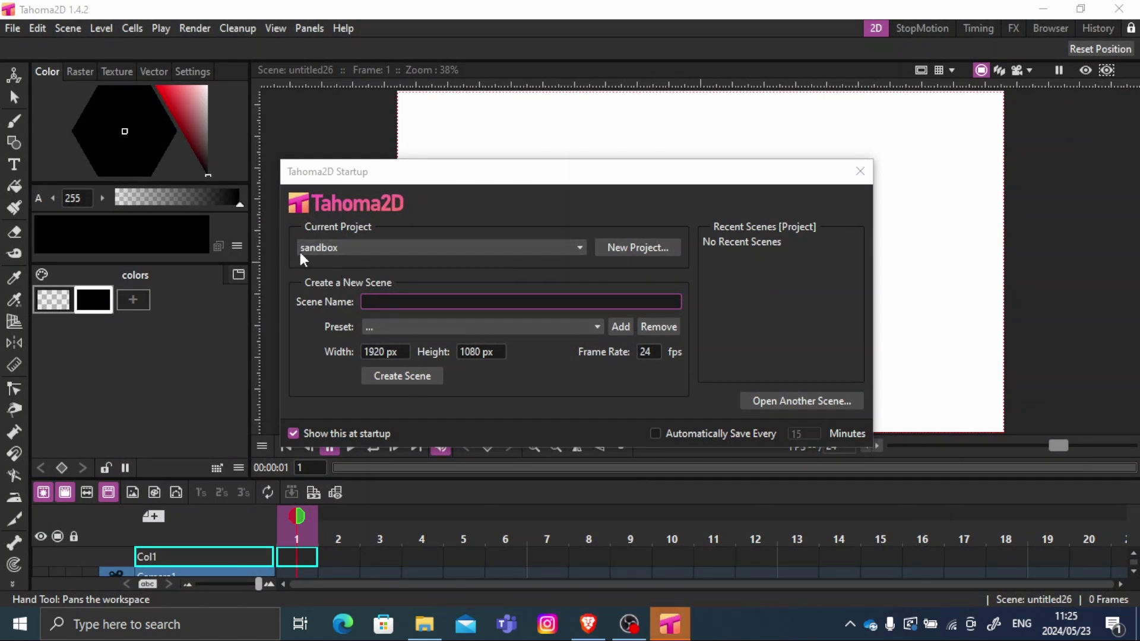
- Create the project 'Character model' and enter 'Jenny model' as the scene name
click(623, 250)
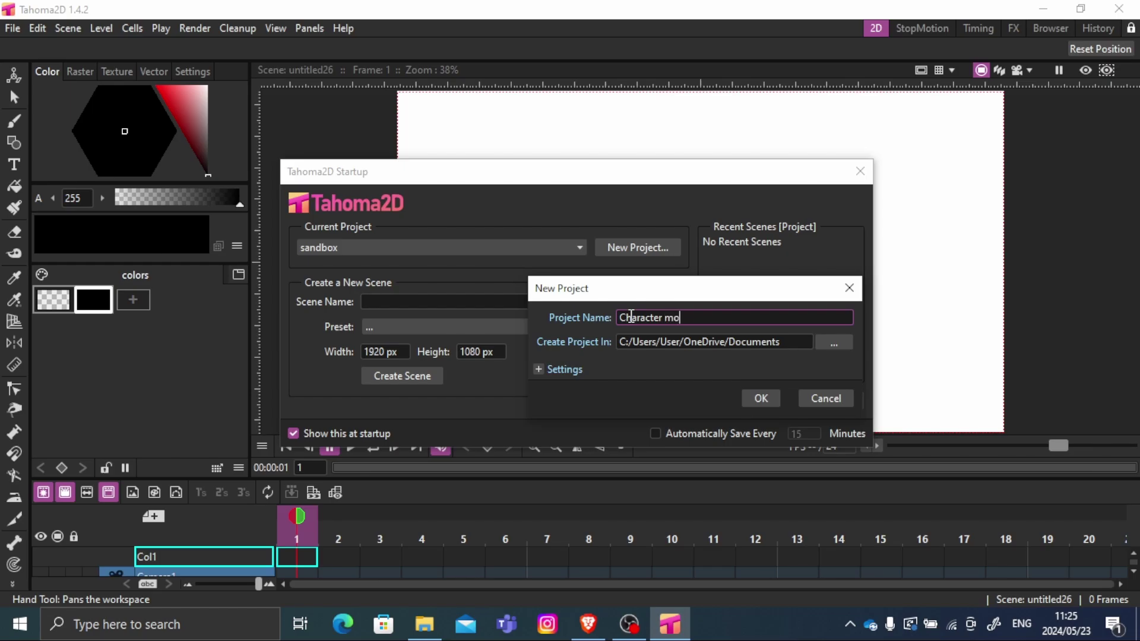
text(ode)
text(l)
key(Return)
click(377, 302)
text(Jenny)
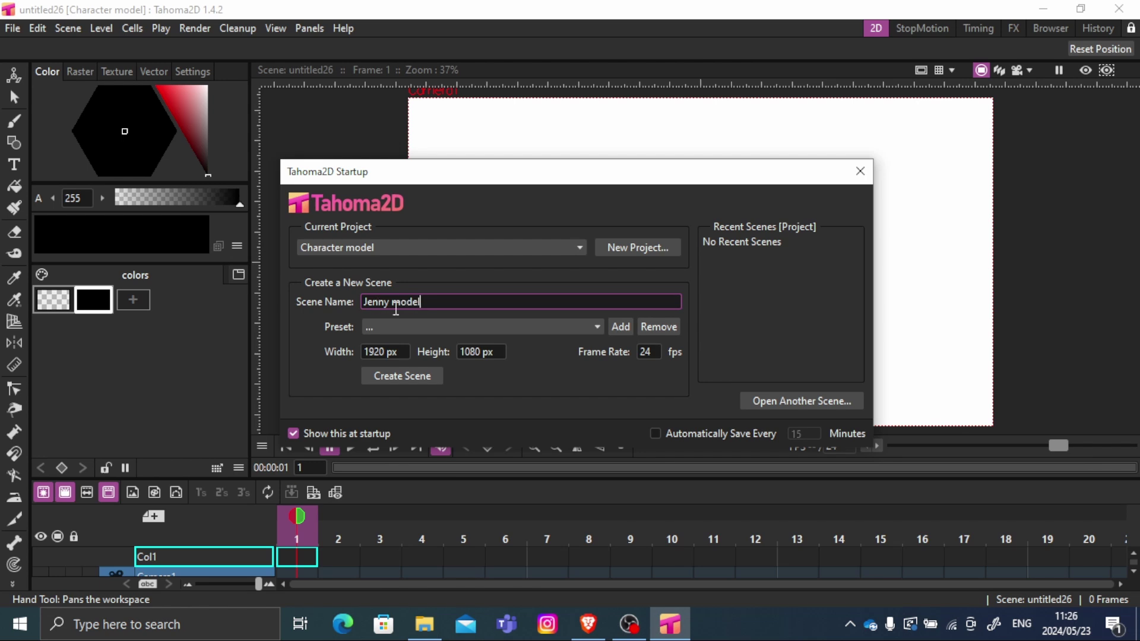
key(Tab)
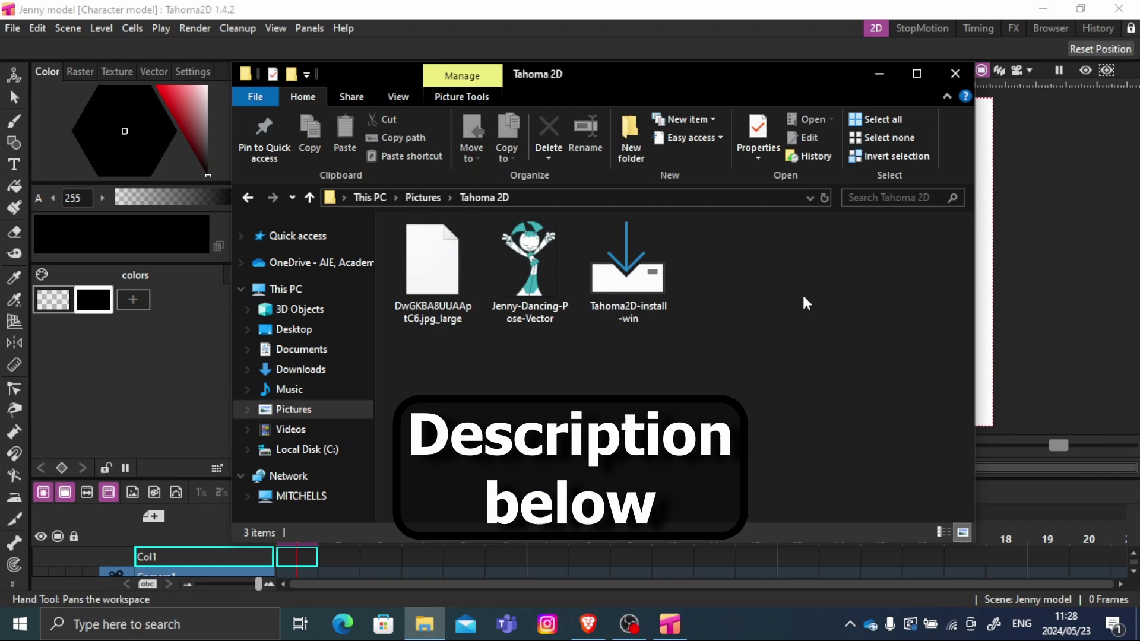
- Import Jenny-Dancing-Pose-Vector into the Xsheet, move it left, and switch the Animate tool to Scale
drag(536, 289, 289, 558)
click(497, 335)
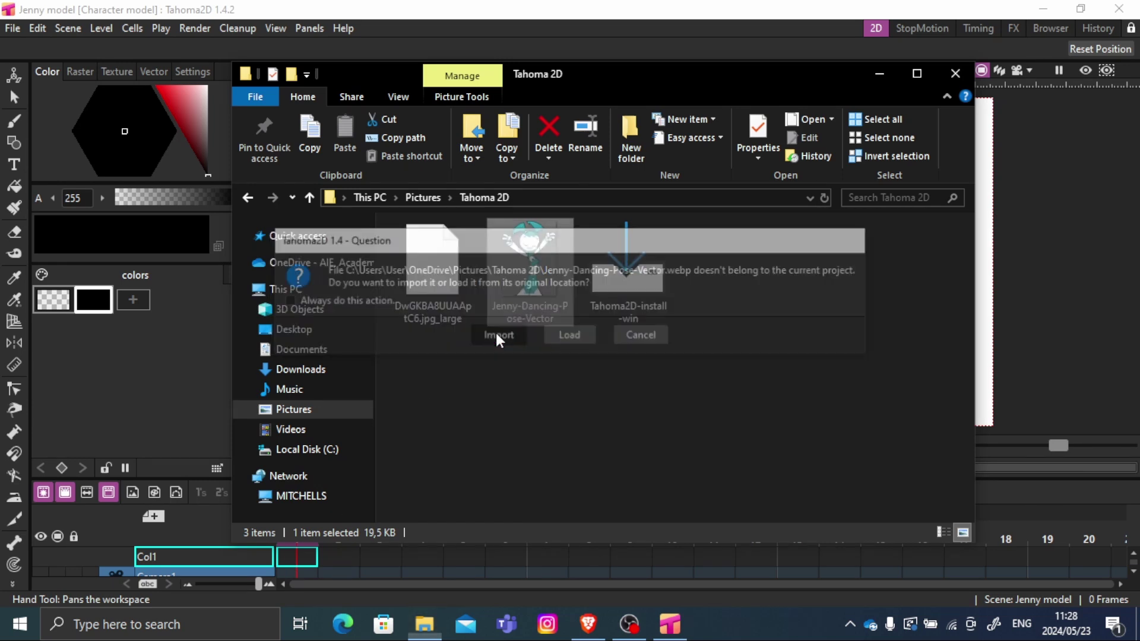
click(13, 77)
drag(716, 289, 407, 362)
click(220, 49)
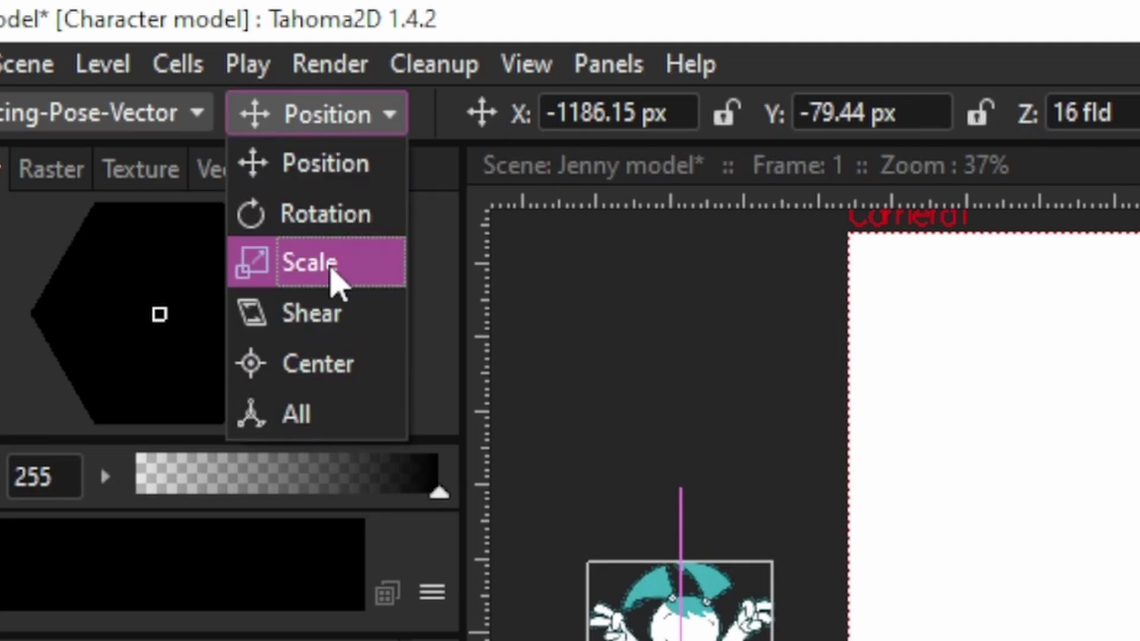
click(399, 263)
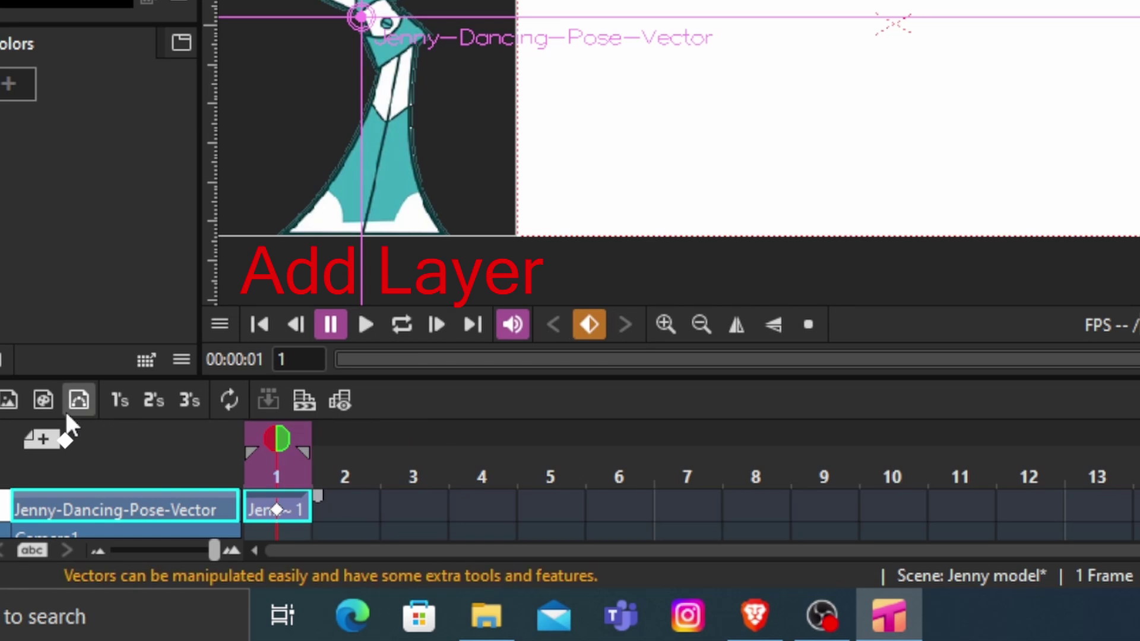
- Create vector levels named Jenny Head L, Jenny Head R and Jenny Arm L
click(51, 448)
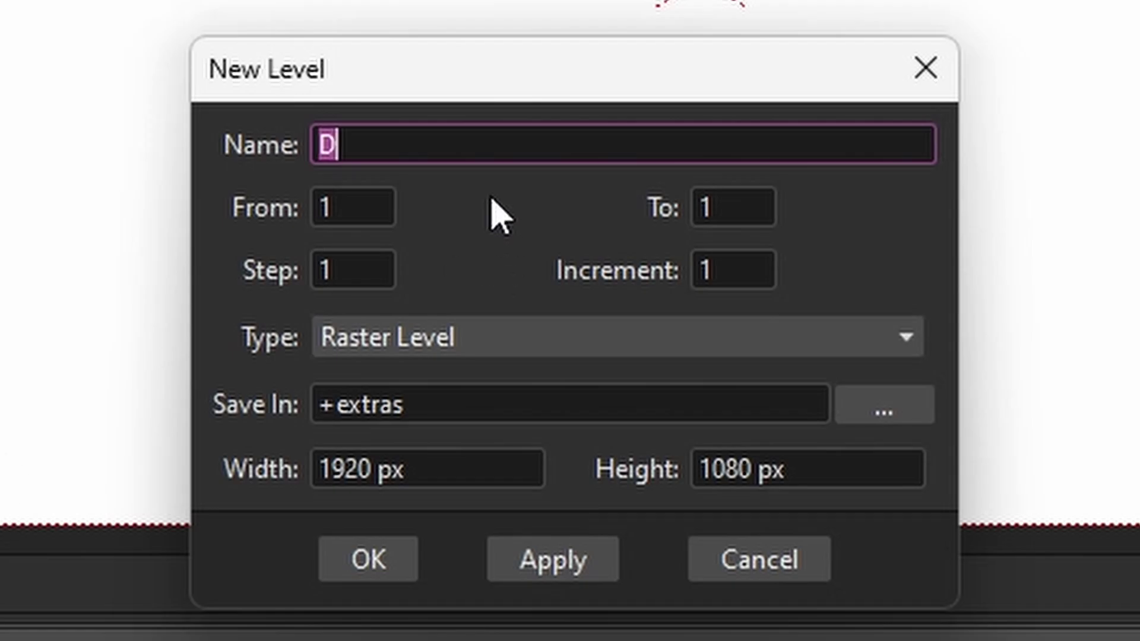
click(819, 339)
click(560, 445)
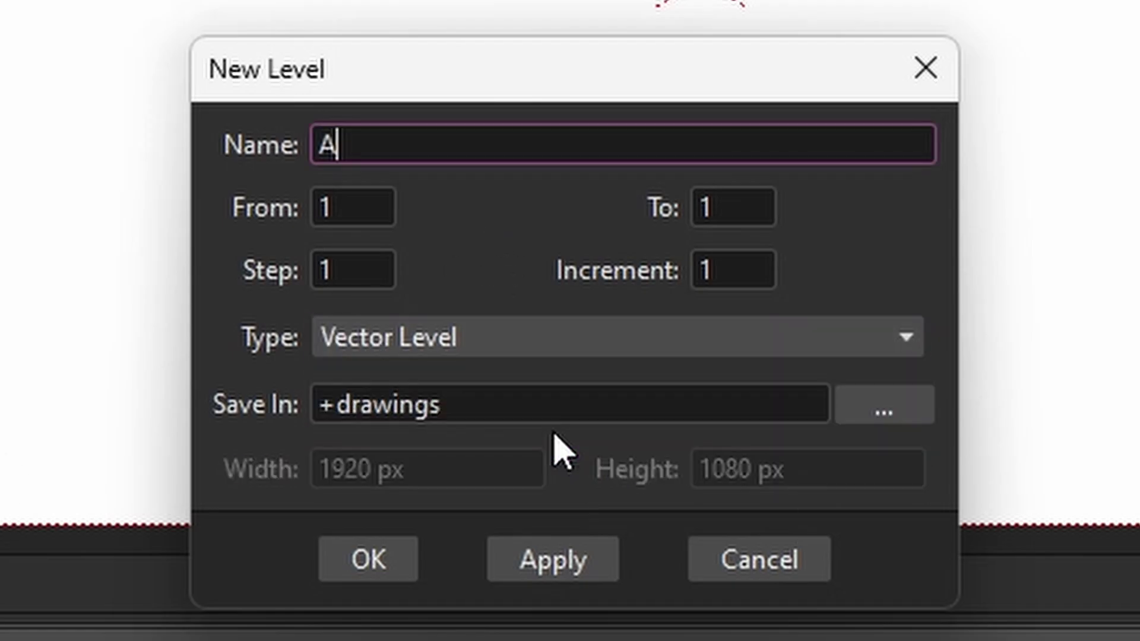
key(BackSpace)
text(Jenny Head L)
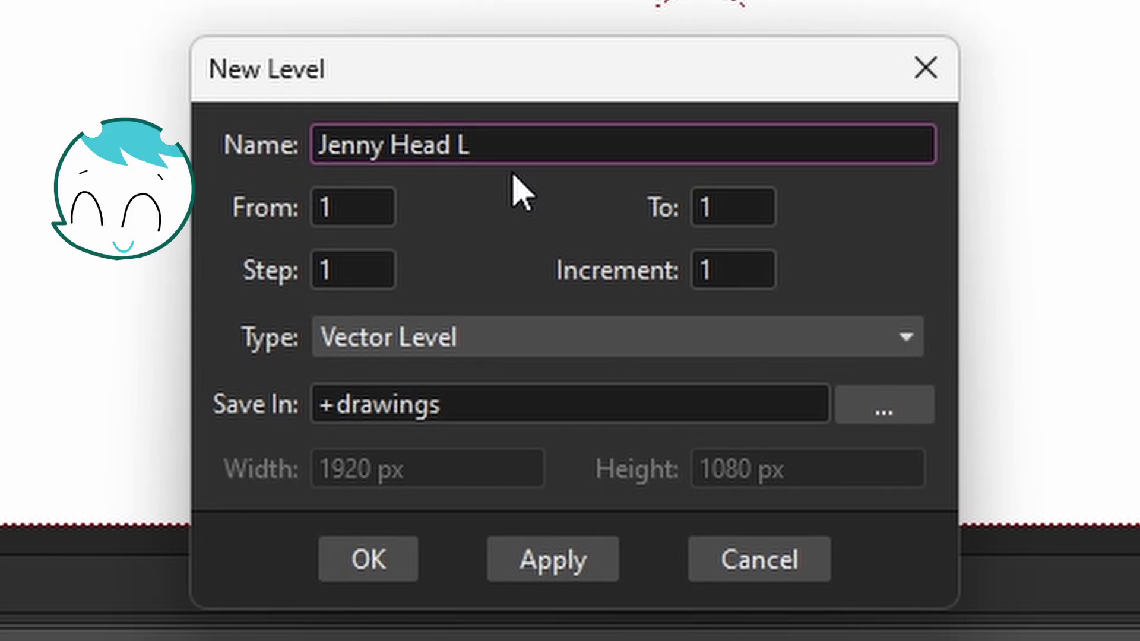
click(555, 560)
click(407, 147)
key(BackSpace)
text(R)
key(BackSpace)
key(BackSpace)
key(BackSpace)
key(BackSpace)
key(BackSpace)
key(BackSpace)
text(Arm L)
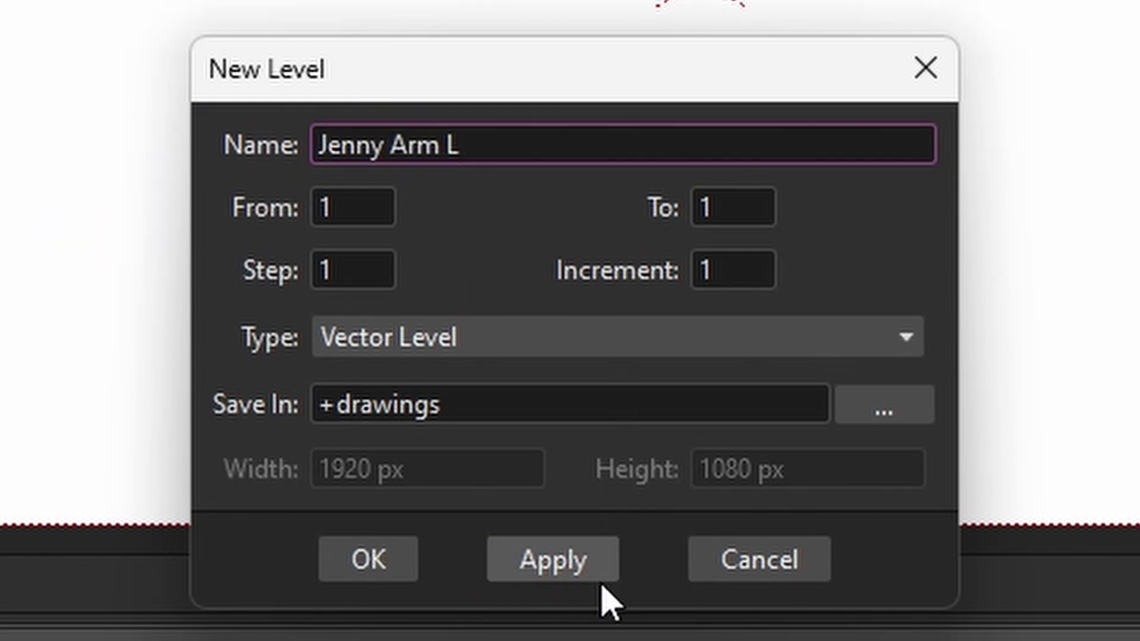
click(547, 559)
- Add vector levels Jenny Arm R, Jenny Foot L and Jenny Foot R
key(BackSpace)
text(R)
click(547, 560)
key(BackSpace)
key(BackSpace)
key(BackSpace)
key(BackSpace)
key(BackSpace)
text(Foot L)
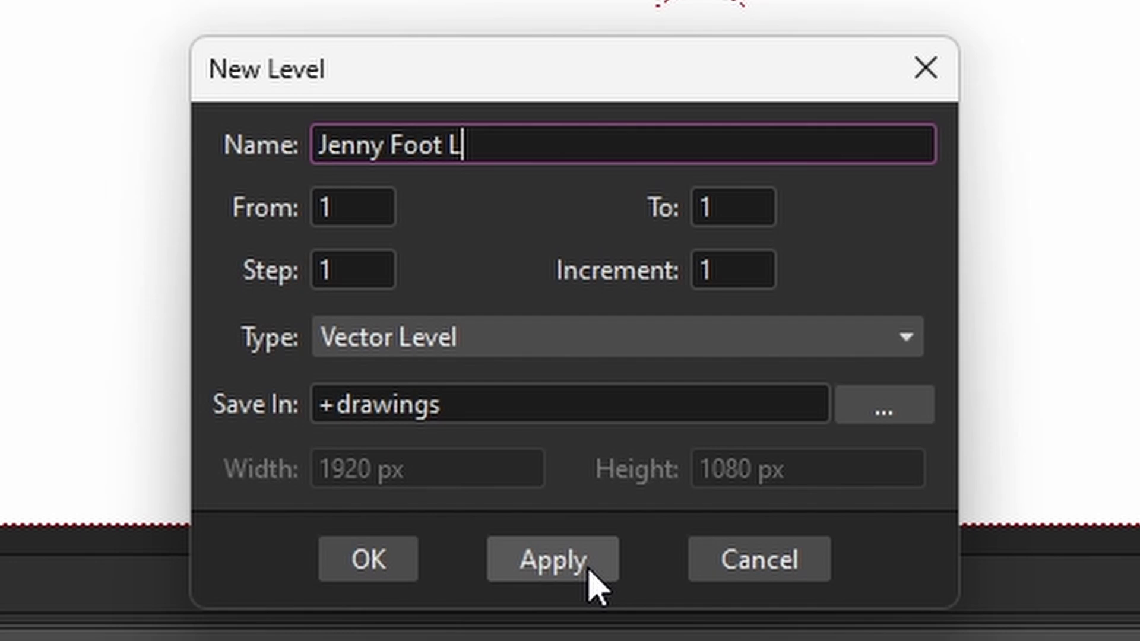
click(589, 568)
key(BackSpace)
text(R)
click(567, 571)
- Add vector levels Jenny ponytails L, Jenny ponytails R and Jenny Neck, thigh
key(BackSpace)
key(BackSpace)
key(BackSpace)
key(BackSpace)
key(BackSpace)
key(BackSpace)
text(ponytails )
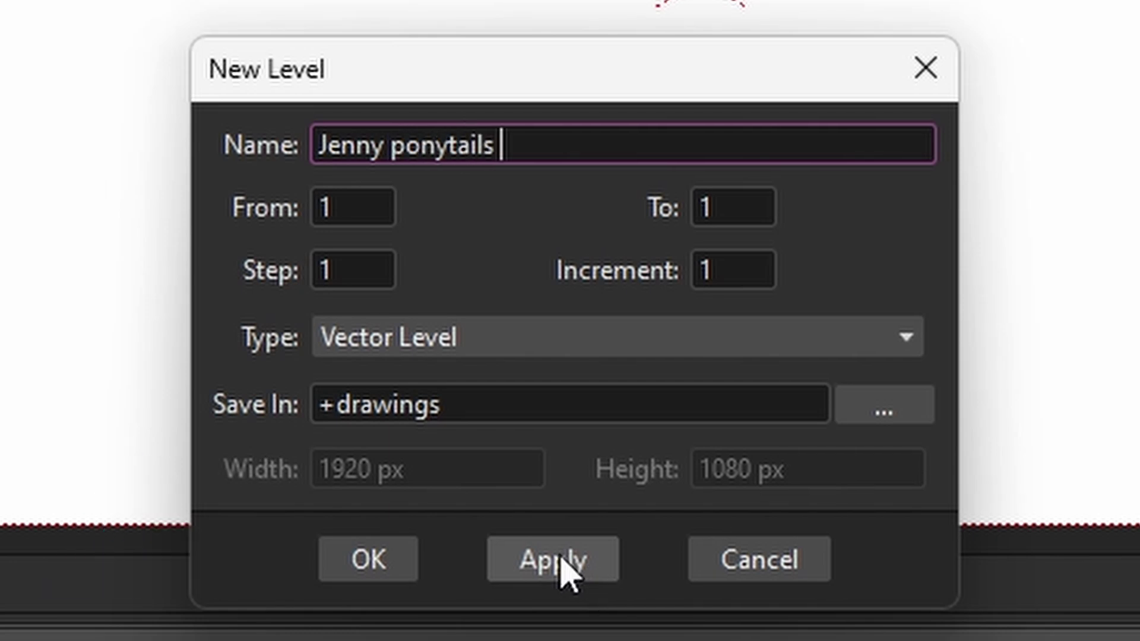
text(L)
click(560, 559)
key(BackSpace)
text(R)
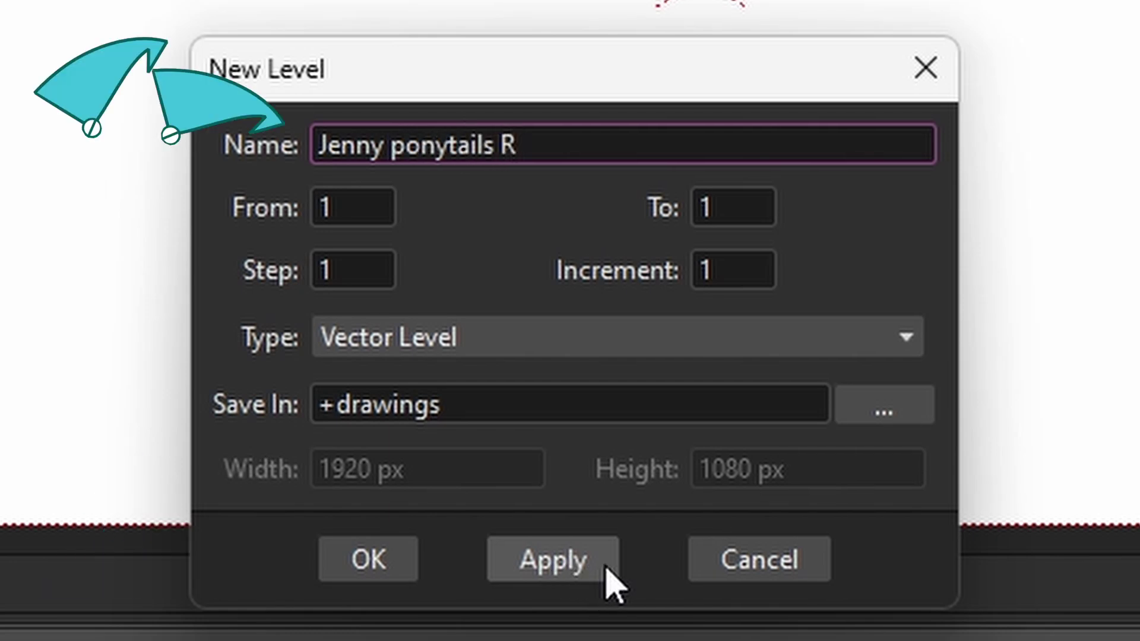
click(605, 566)
key(BackSpace)
key(BackSpace)
key(BackSpace)
key(BackSpace)
key(BackSpace)
key(BackSpace)
key(BackSpace)
key(BackSpace)
key(BackSpace)
key(BackSpace)
key(BackSpace)
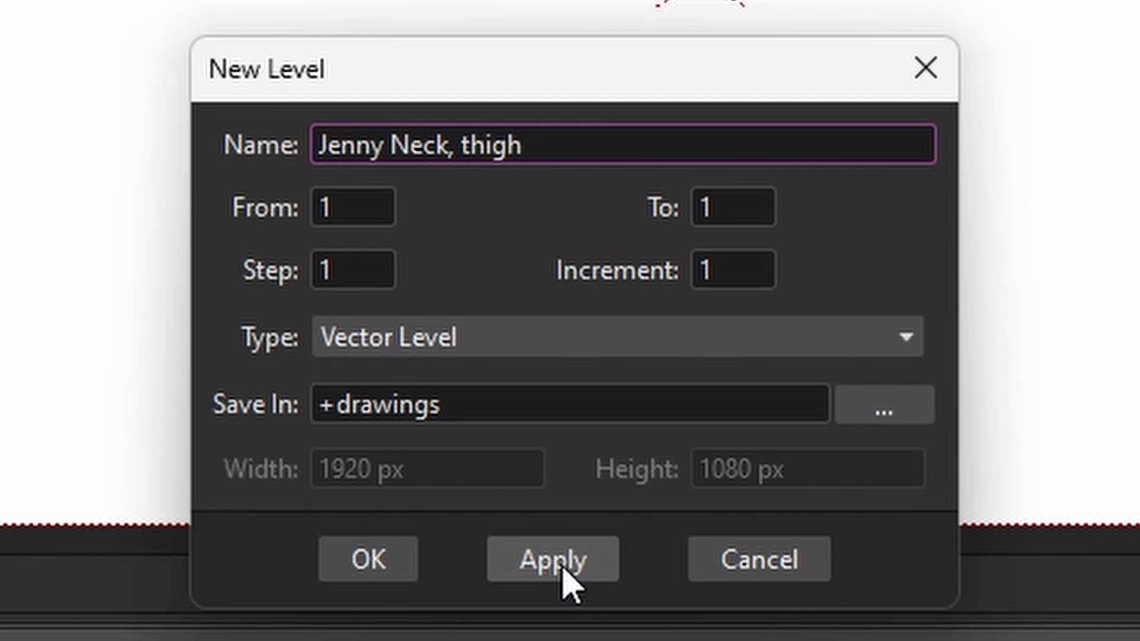
click(355, 587)
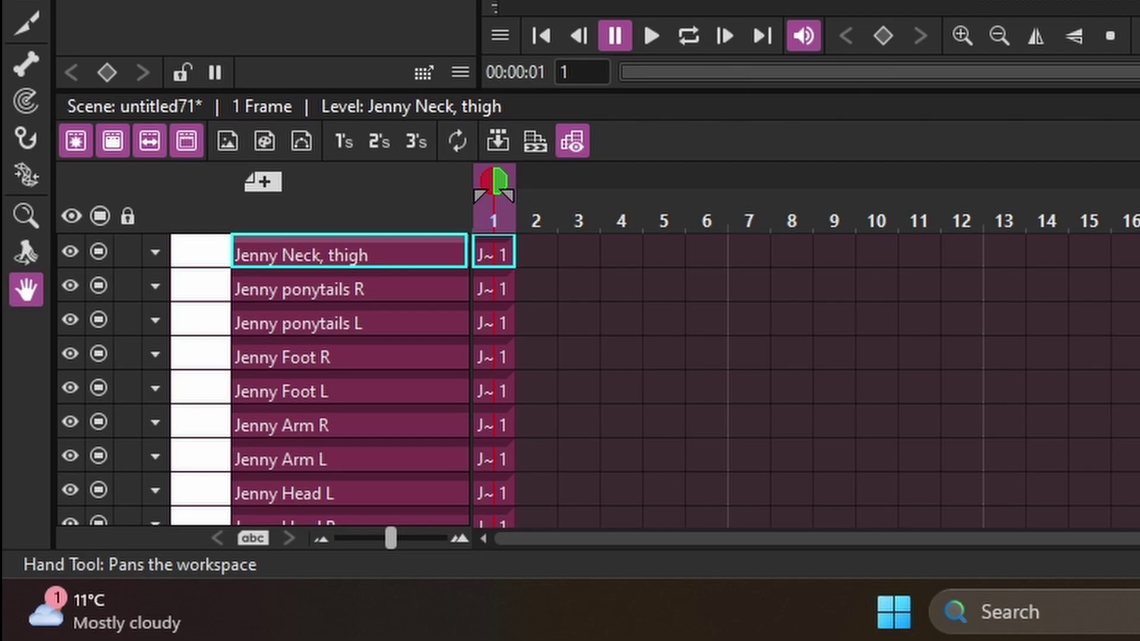
scroll(373, 354, down, 3)
scroll(372, 354, up, 2)
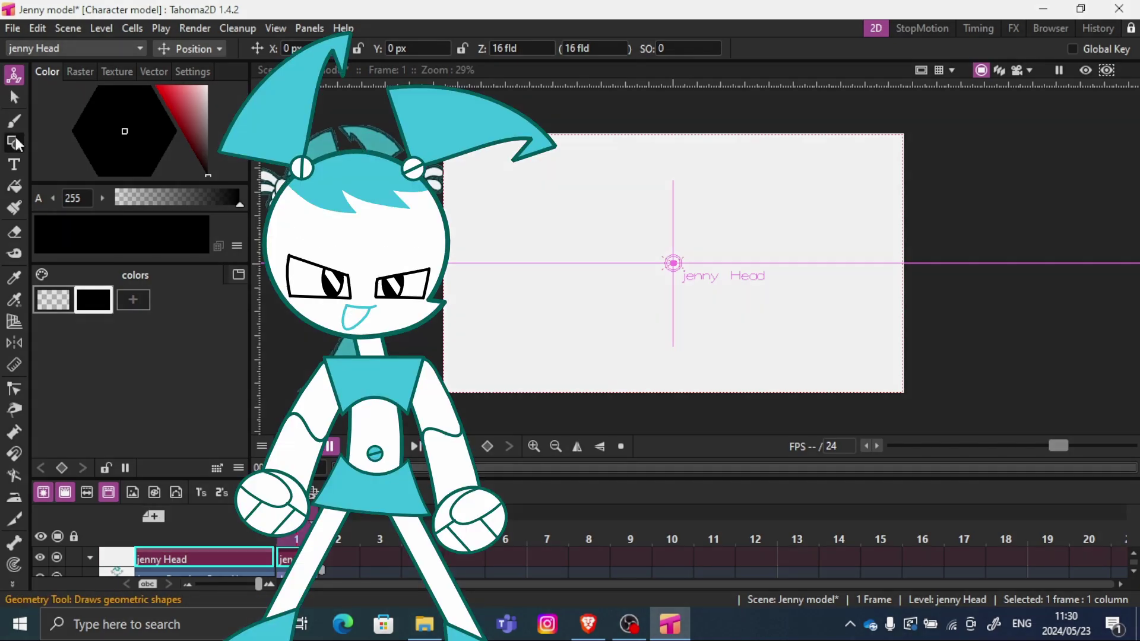
- Set the Geometry tool to Ellipse and drag an ellipse around Jenny's face
click(14, 143)
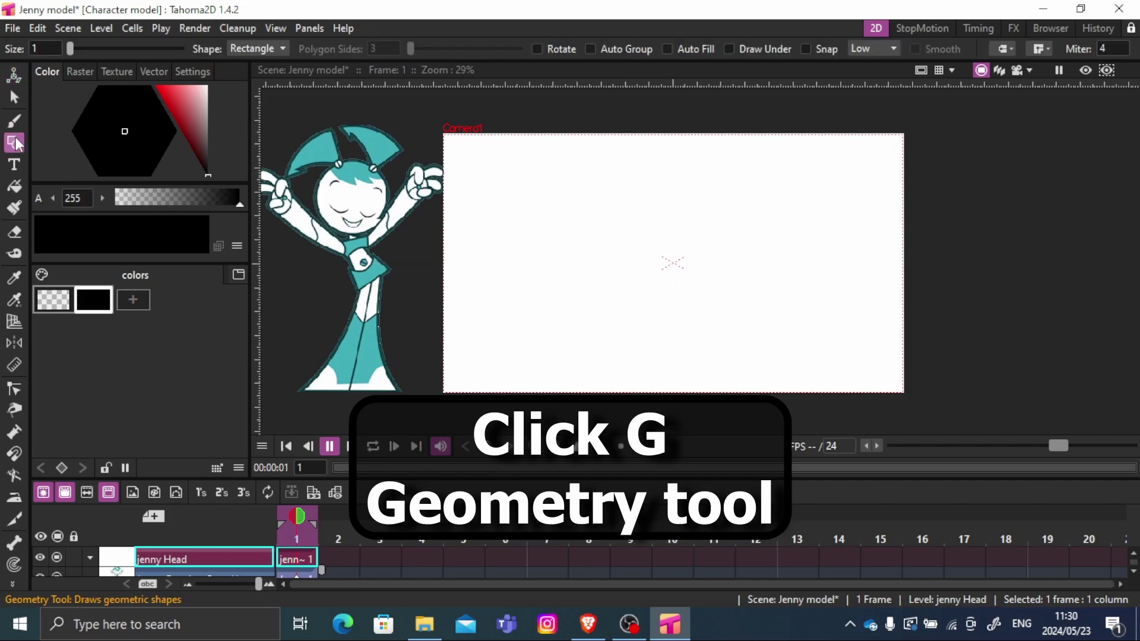
click(273, 48)
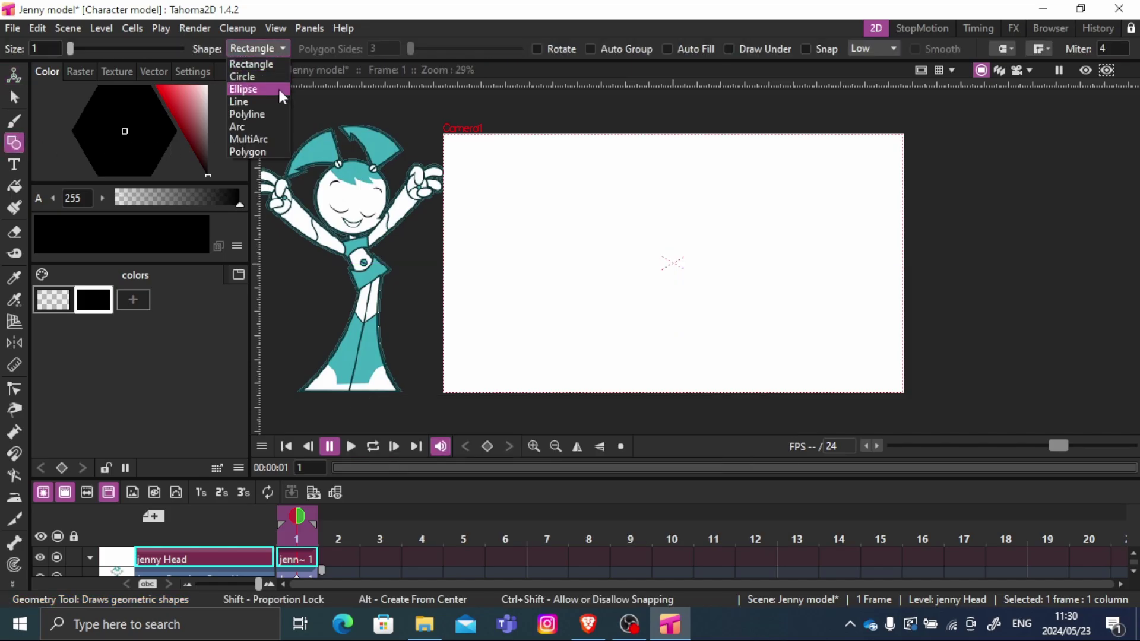
click(277, 89)
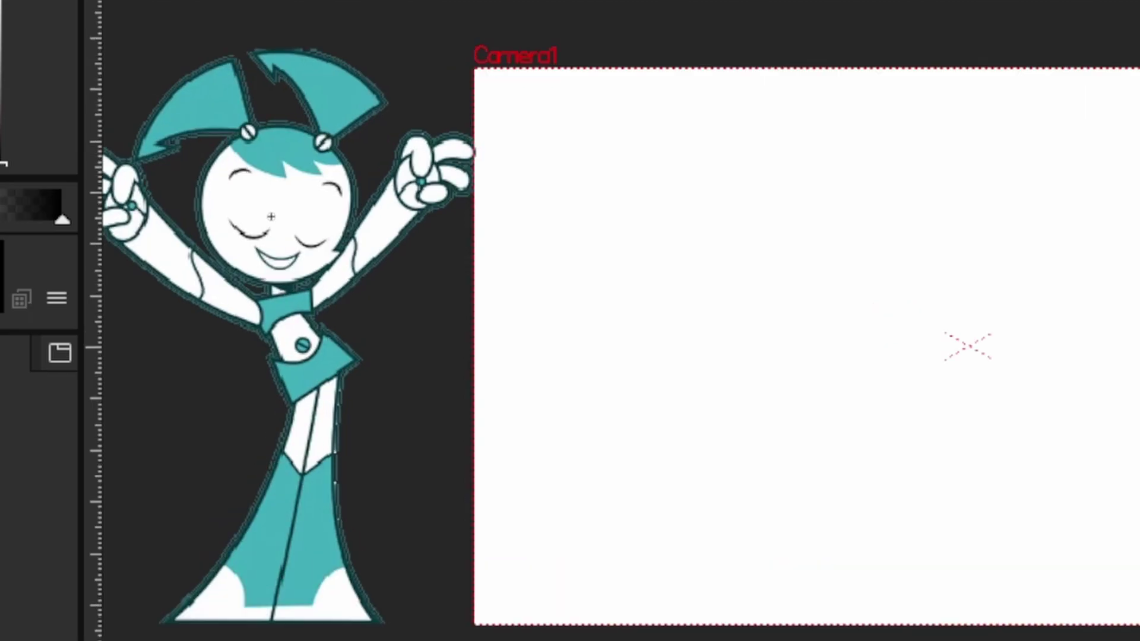
scroll(350, 202, up, 3)
drag(352, 203, 406, 256)
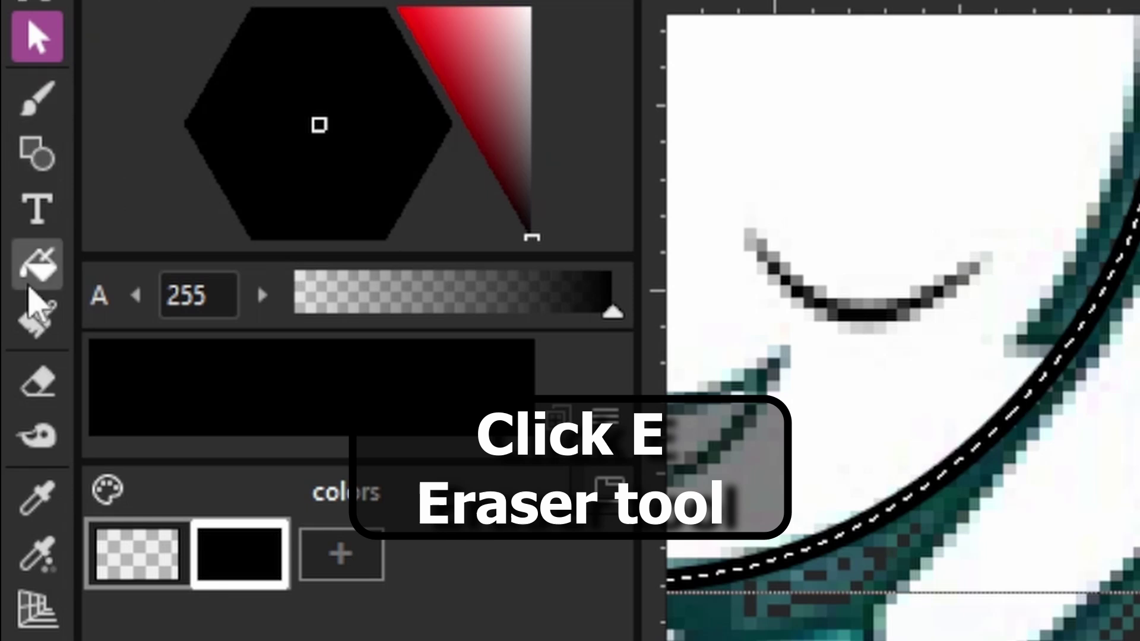
- Erase a gap in the face outline with the eraser reduced to size 3.21
click(37, 380)
drag(299, 128, 212, 138)
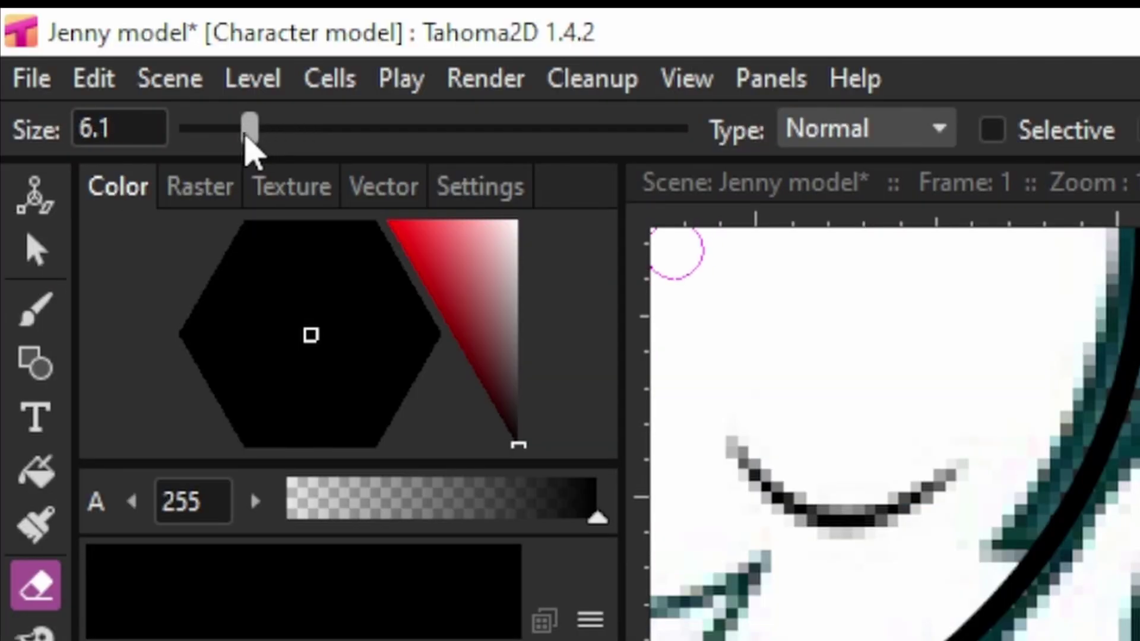
drag(501, 360, 476, 369)
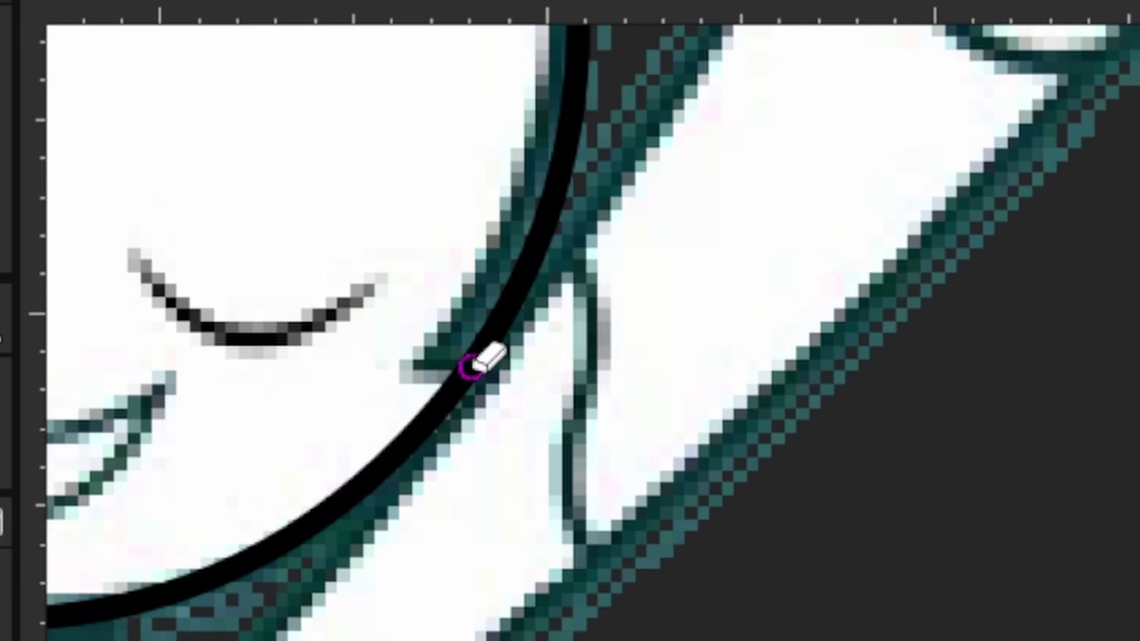
- Pull the outline's end point down-left with the Control Point Editor
key(c)
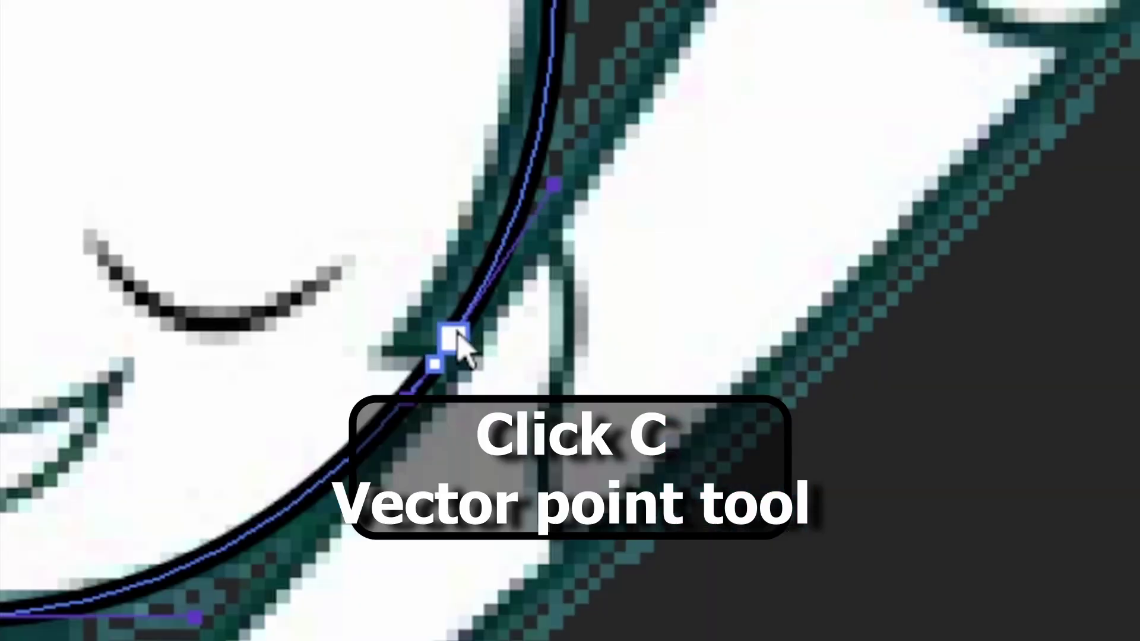
drag(452, 339, 401, 355)
key(t)
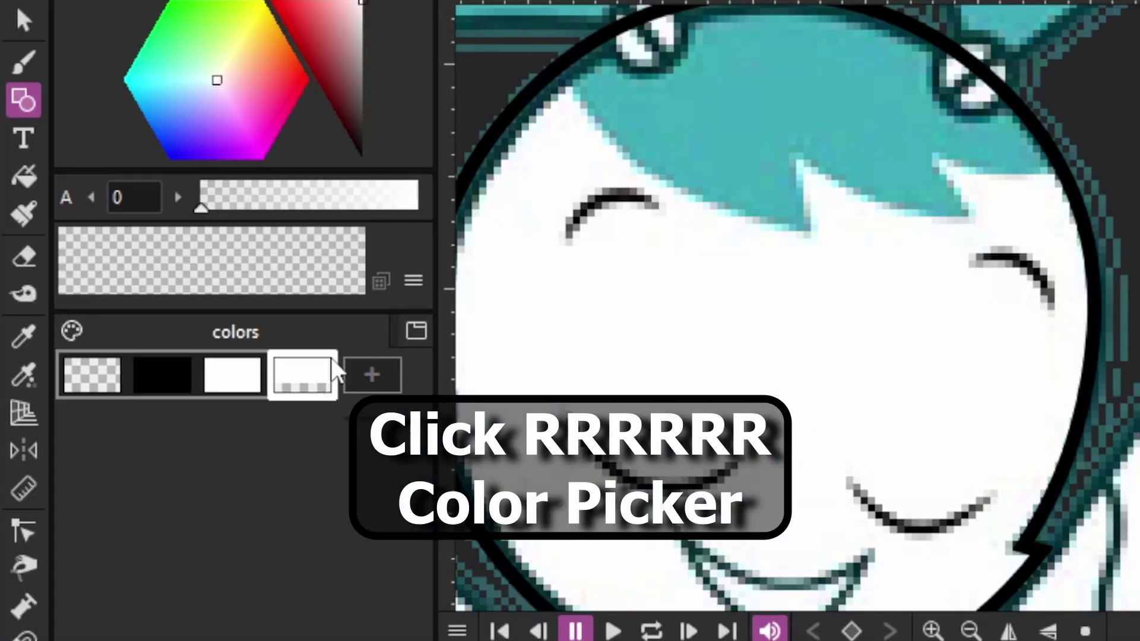
key(r)
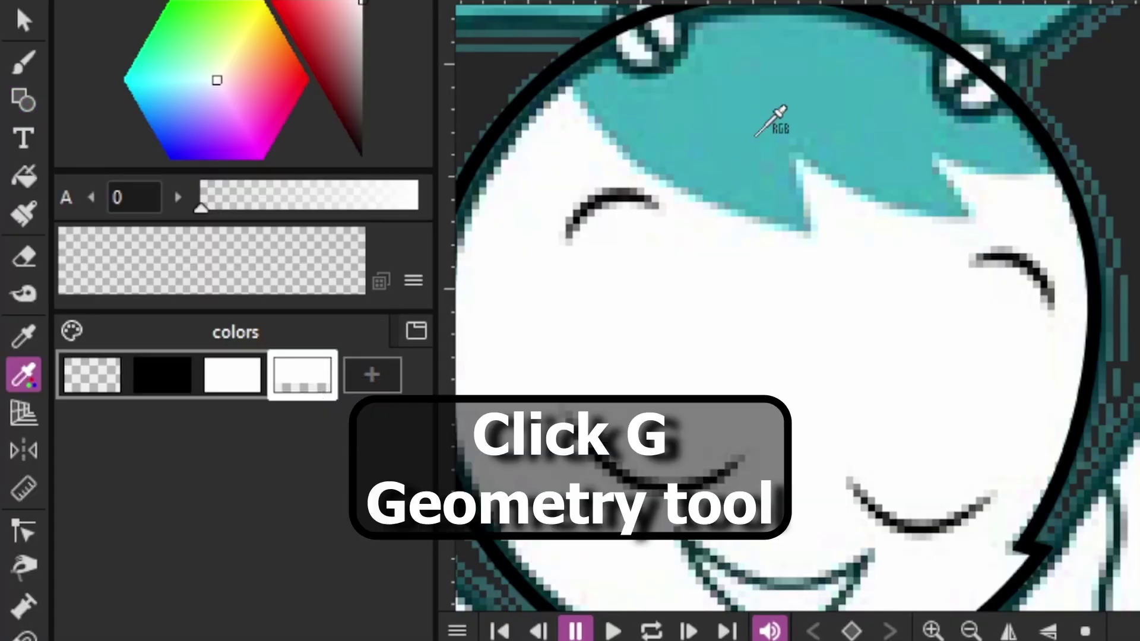
- Sample the teal hair colour and trace a closed, auto-grouped, auto-filled polyline hair fringe
click(733, 144)
click(25, 101)
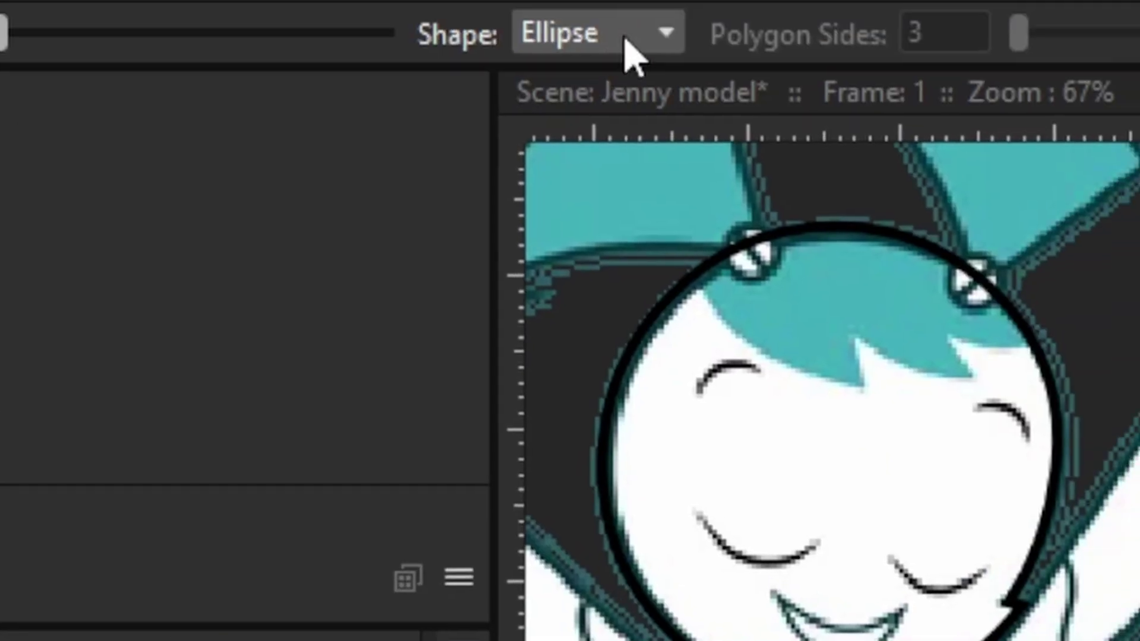
click(570, 77)
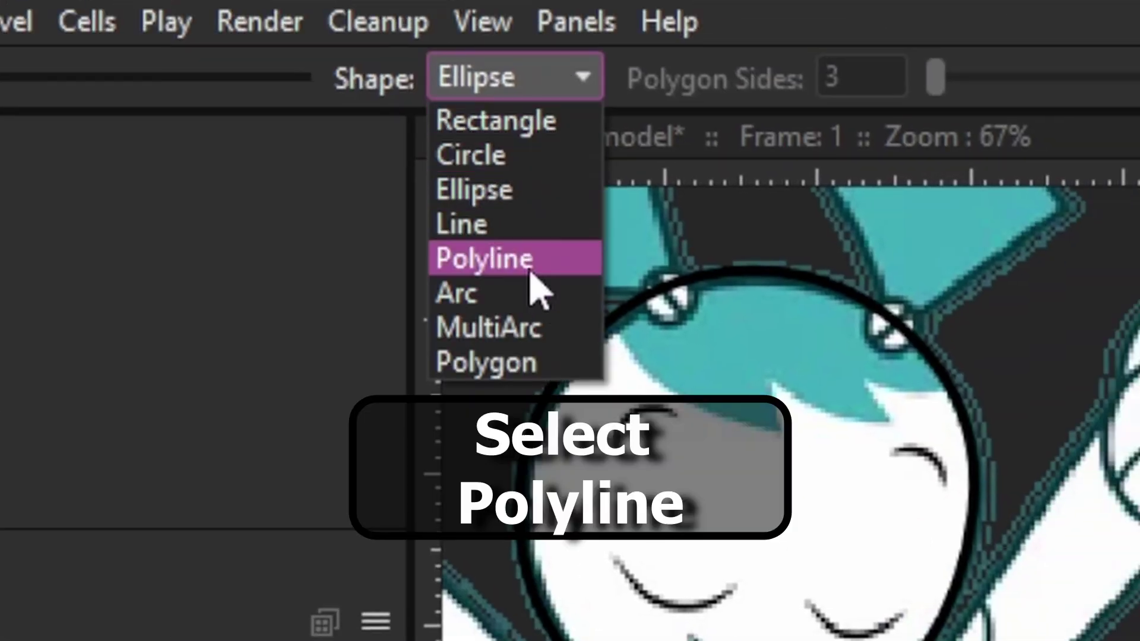
click(526, 264)
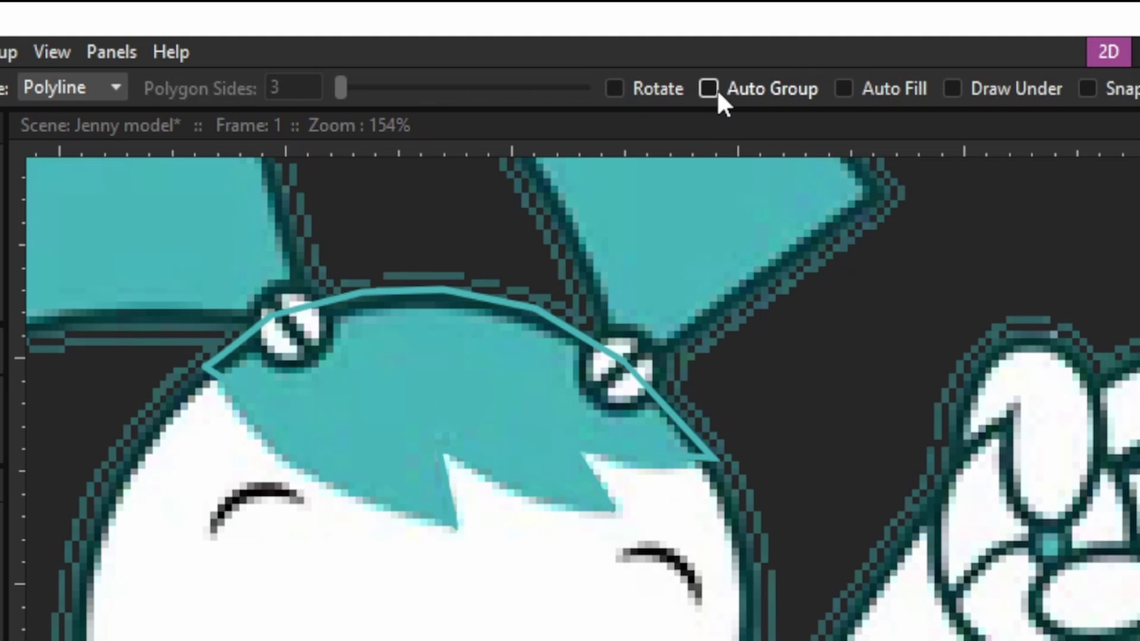
click(715, 89)
click(842, 90)
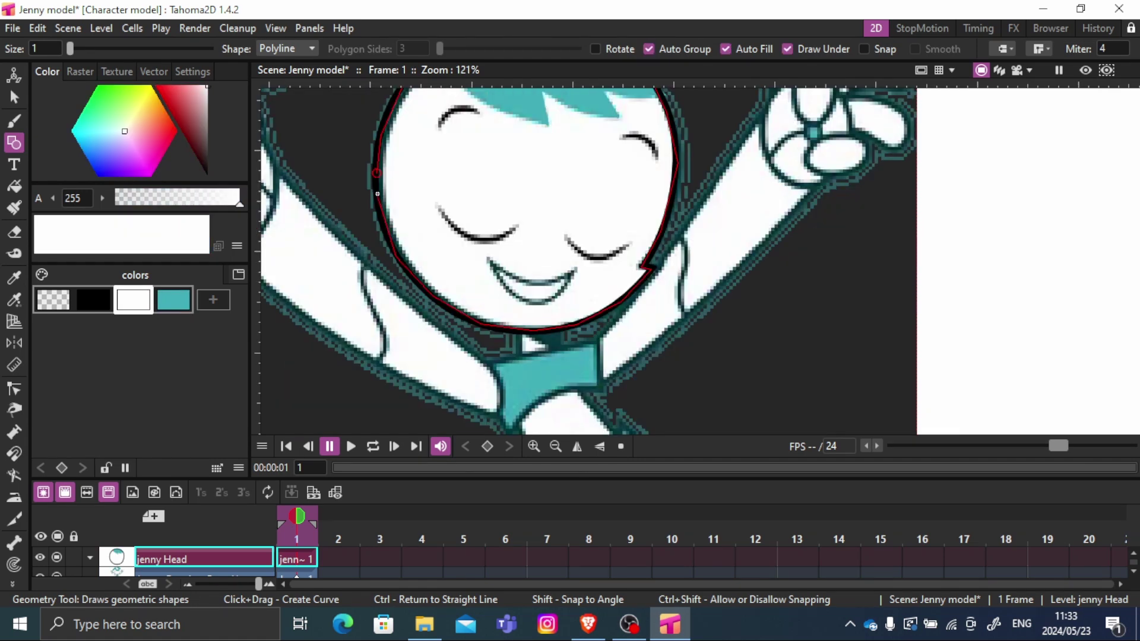
click(376, 173)
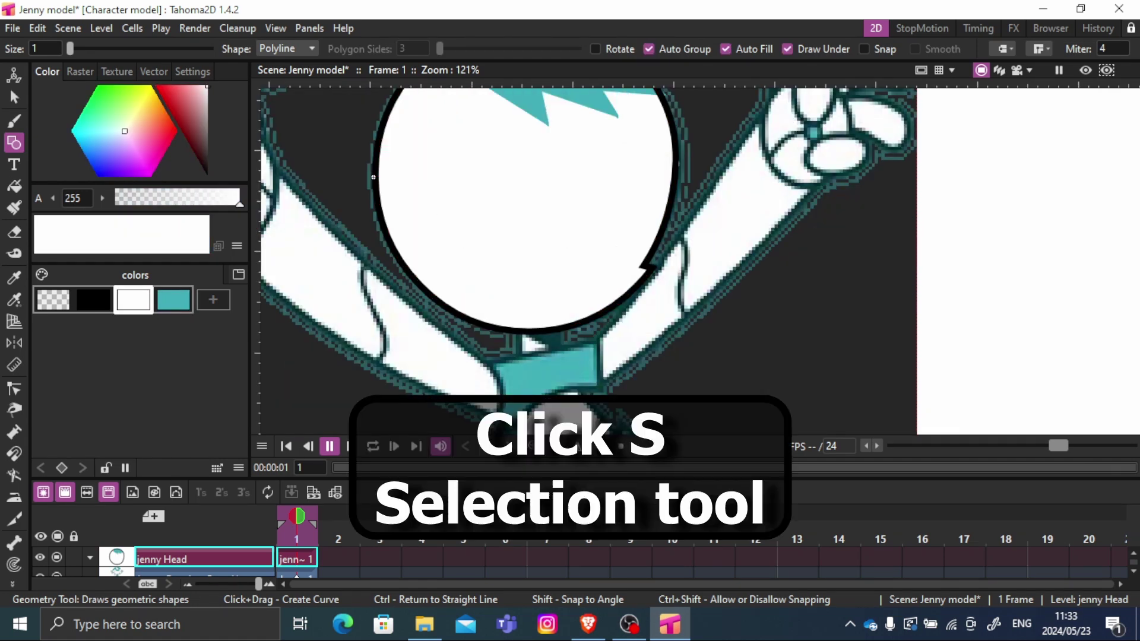
- Move the head drawing off the reference to the right onto the blank page
key(s)
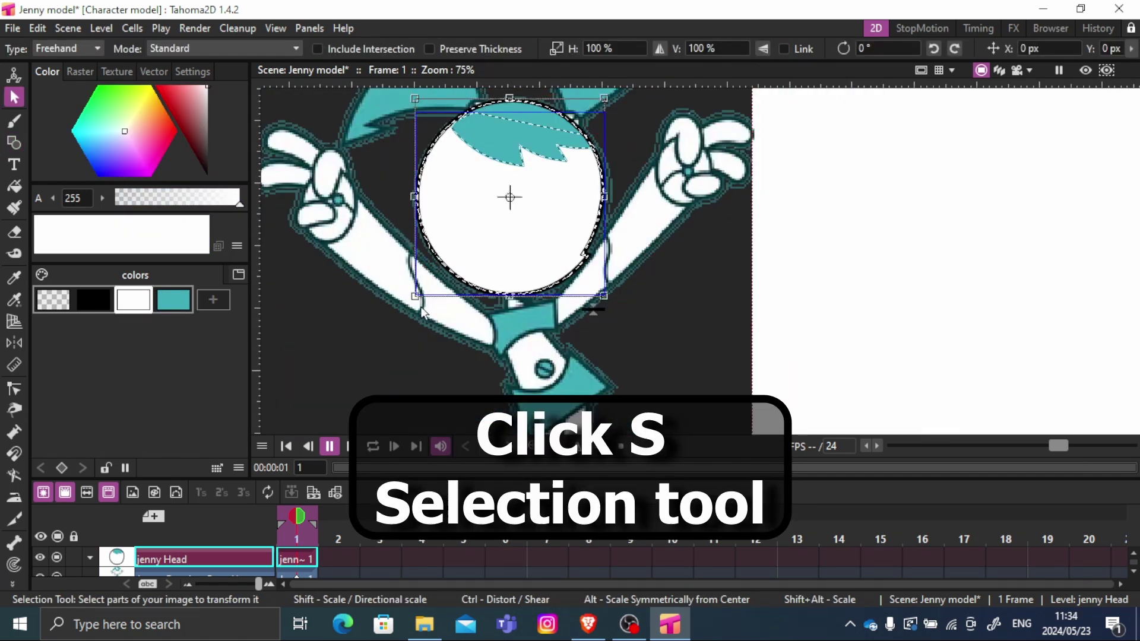
drag(475, 267, 779, 299)
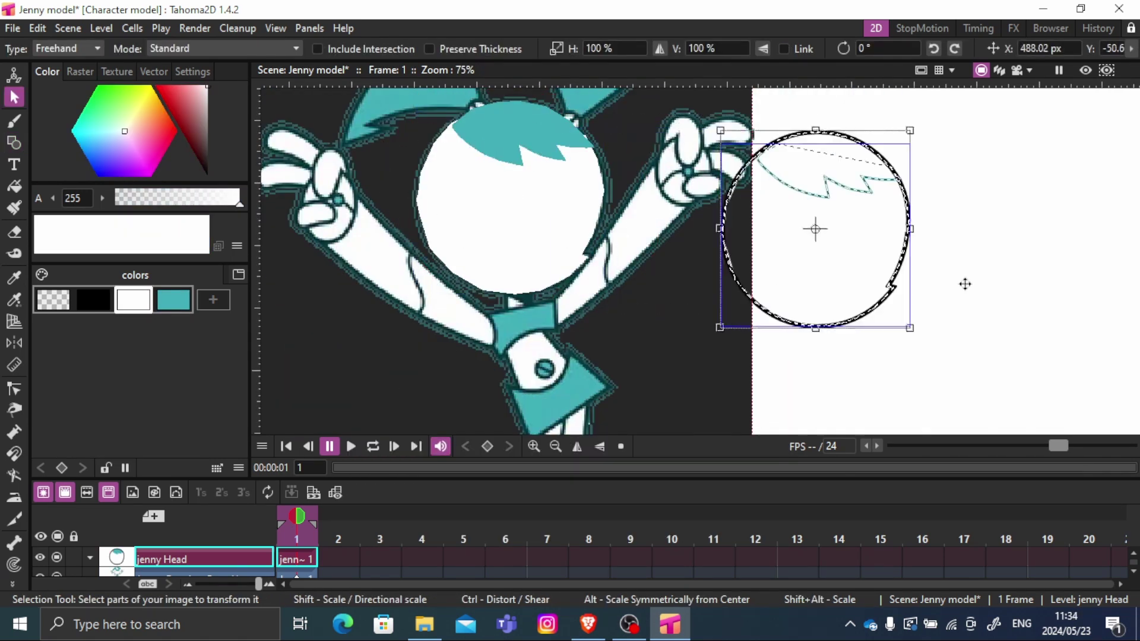
scroll(921, 297, down, 2)
drag(920, 297, 656, 253)
drag(495, 215, 690, 267)
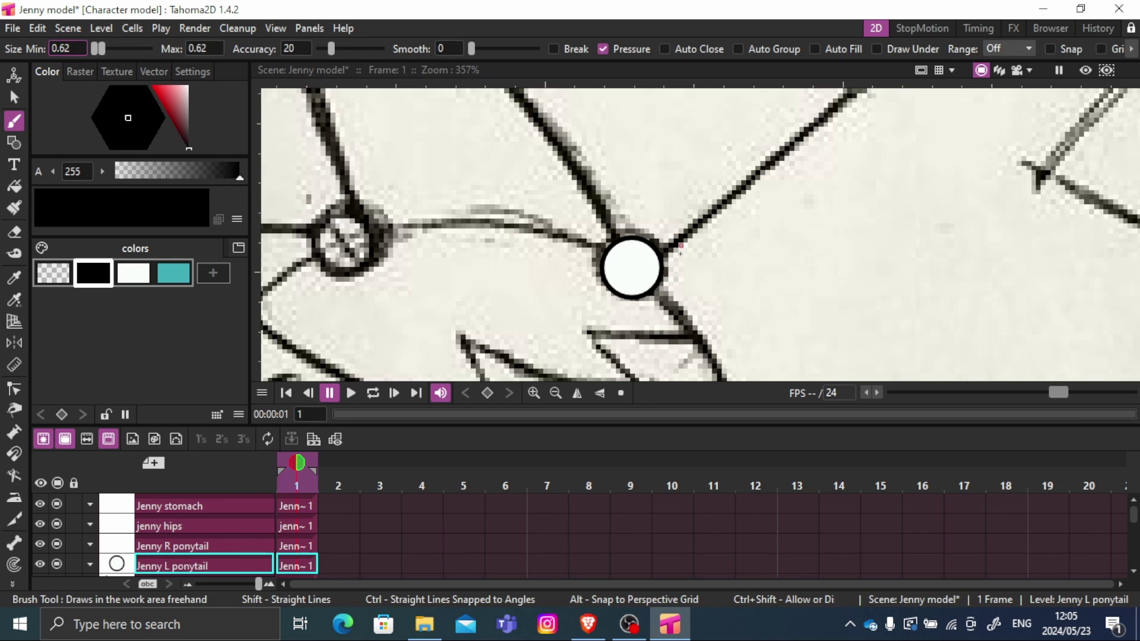
- Draw a test brush stroke and set the brush size to about 6.15
drag(688, 275, 754, 300)
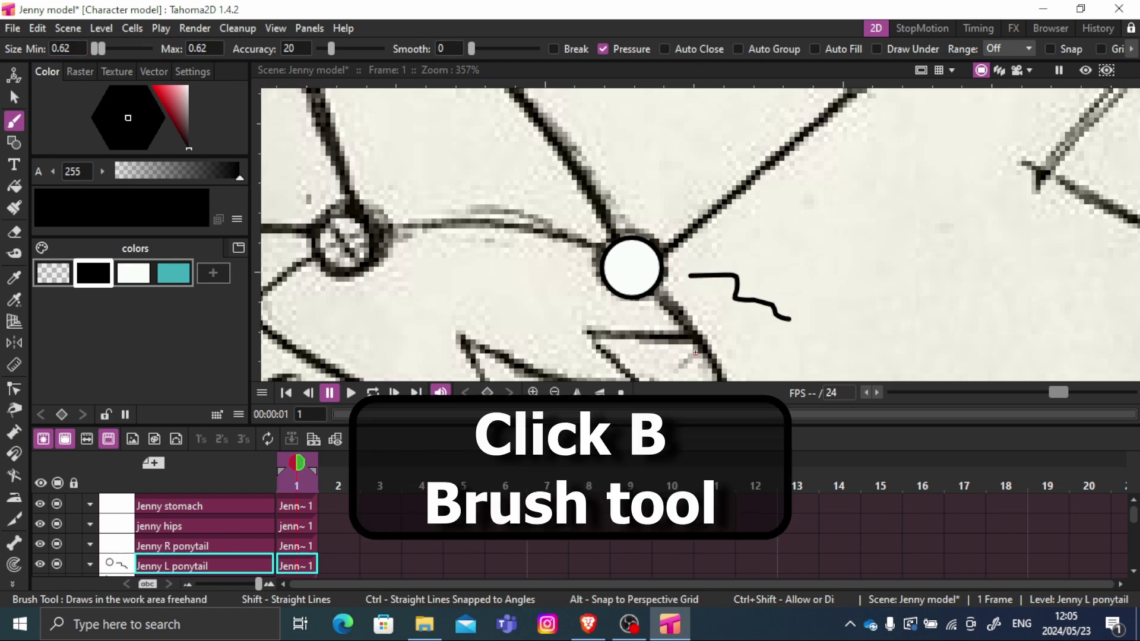
drag(100, 48, 115, 48)
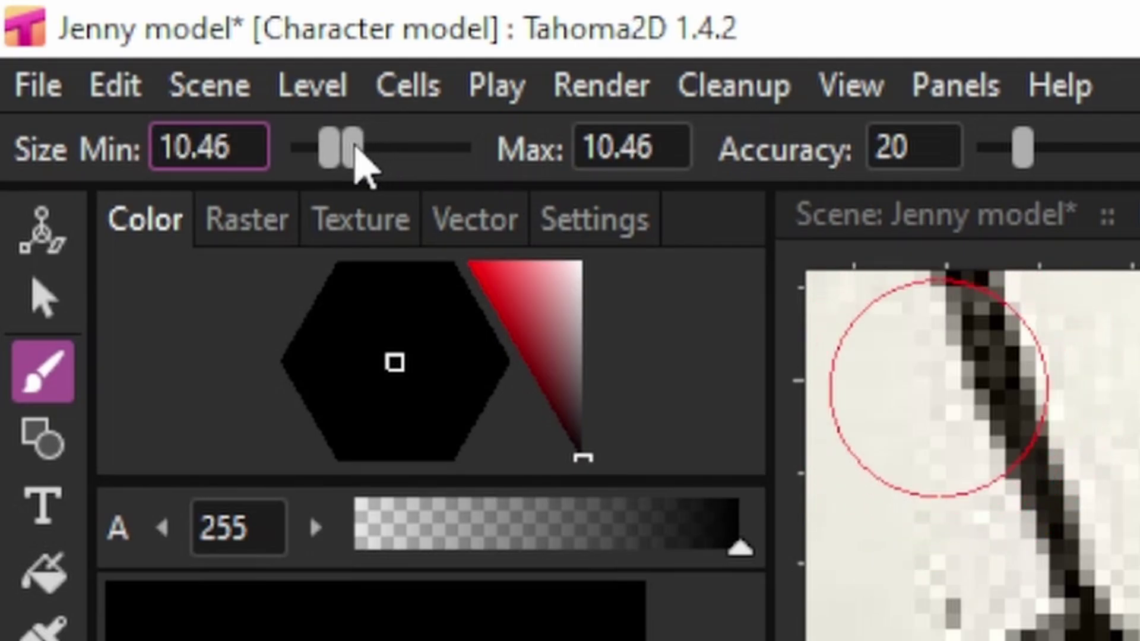
drag(352, 150, 326, 149)
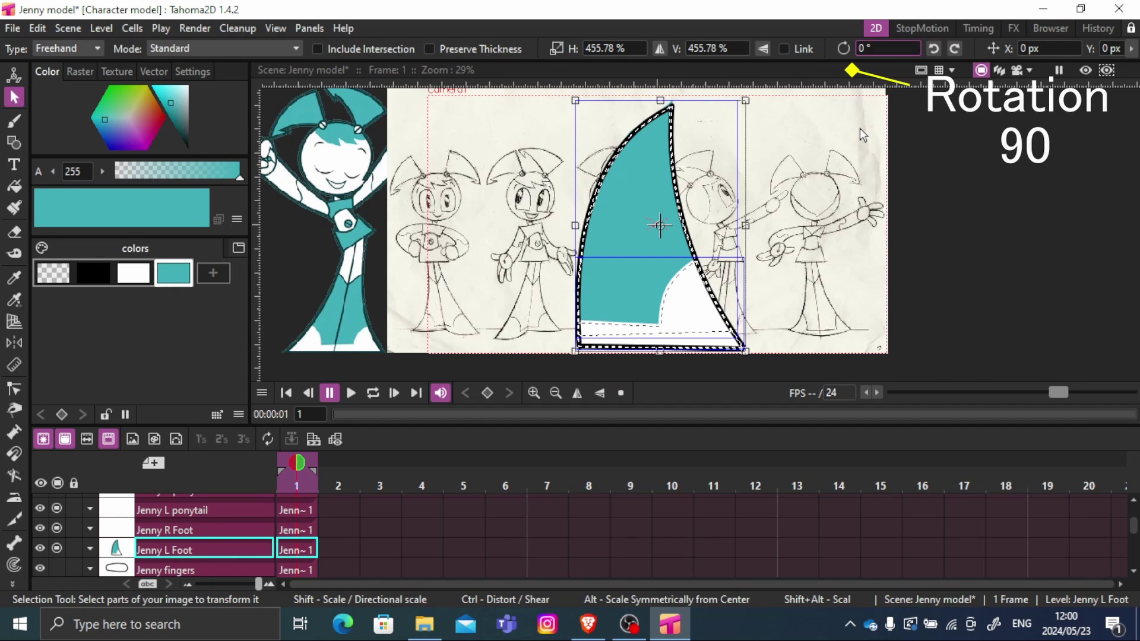
- Rotate the left foot 90° and show the arm and finger columns on the canvas
text(9)
key(Return)
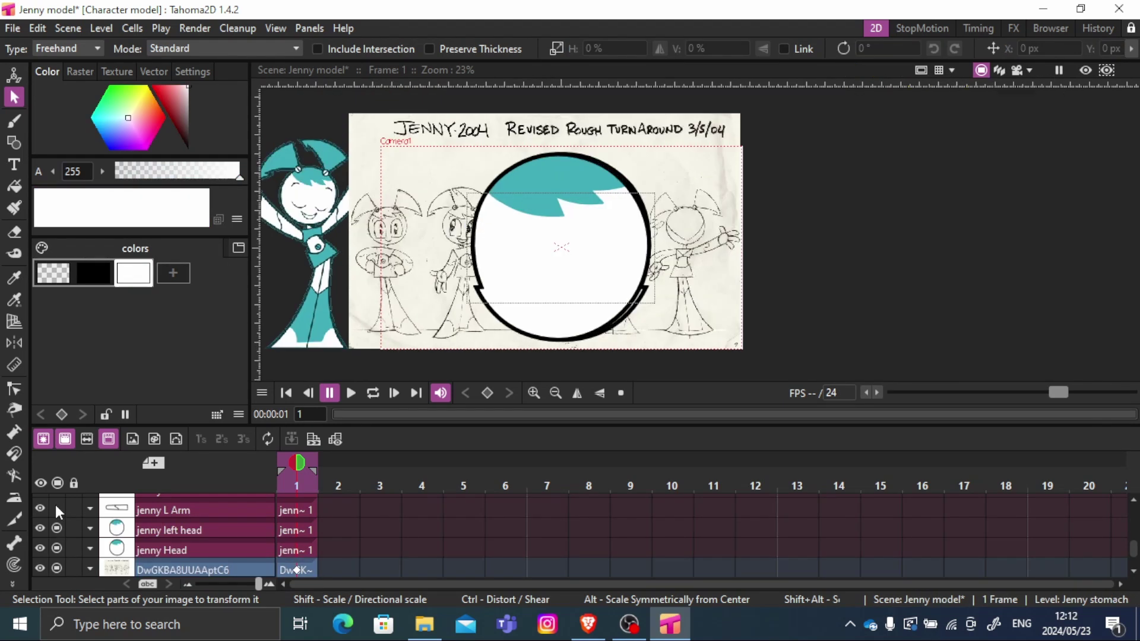
click(57, 507)
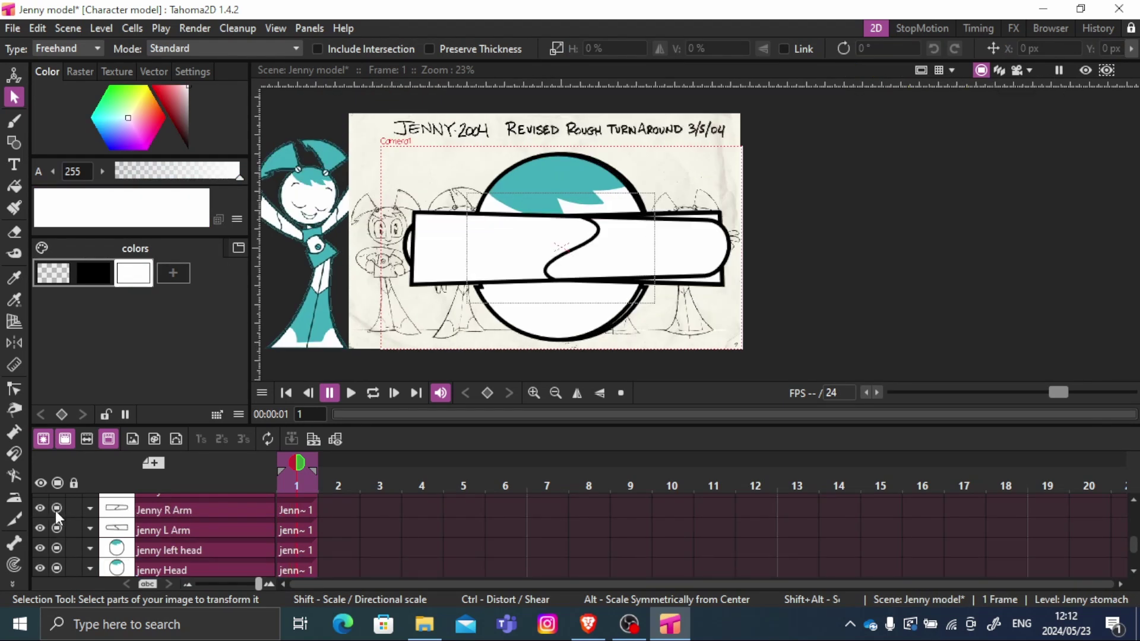
scroll(55, 510, up, 2)
click(57, 508)
- Scroll the column area and open the File menu
scroll(59, 505, up, 1)
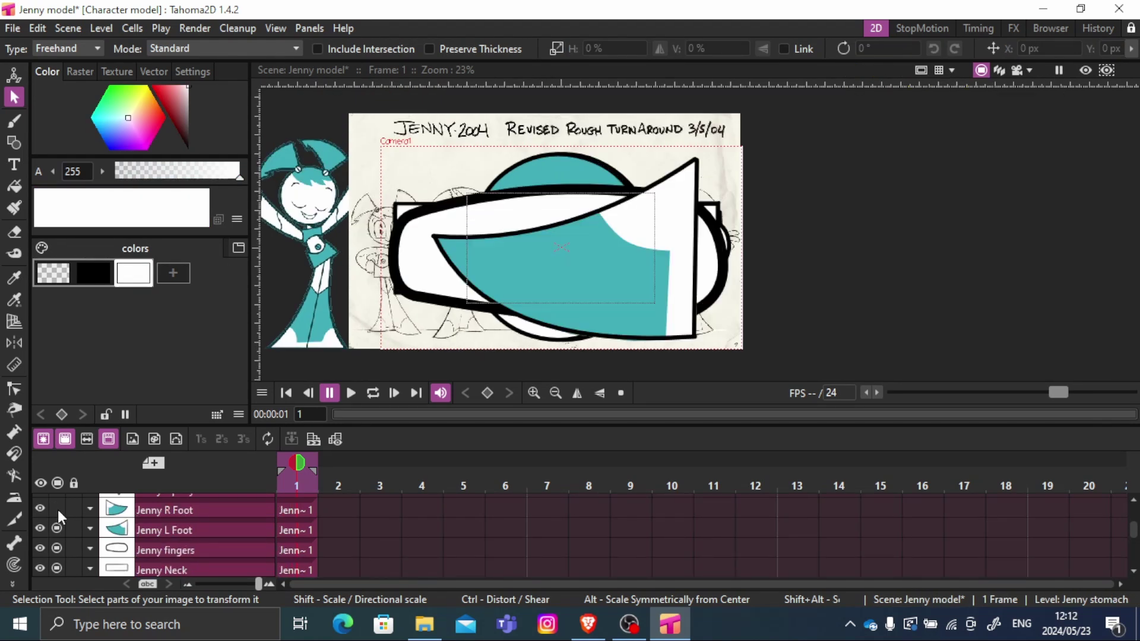
scroll(58, 510, up, 5)
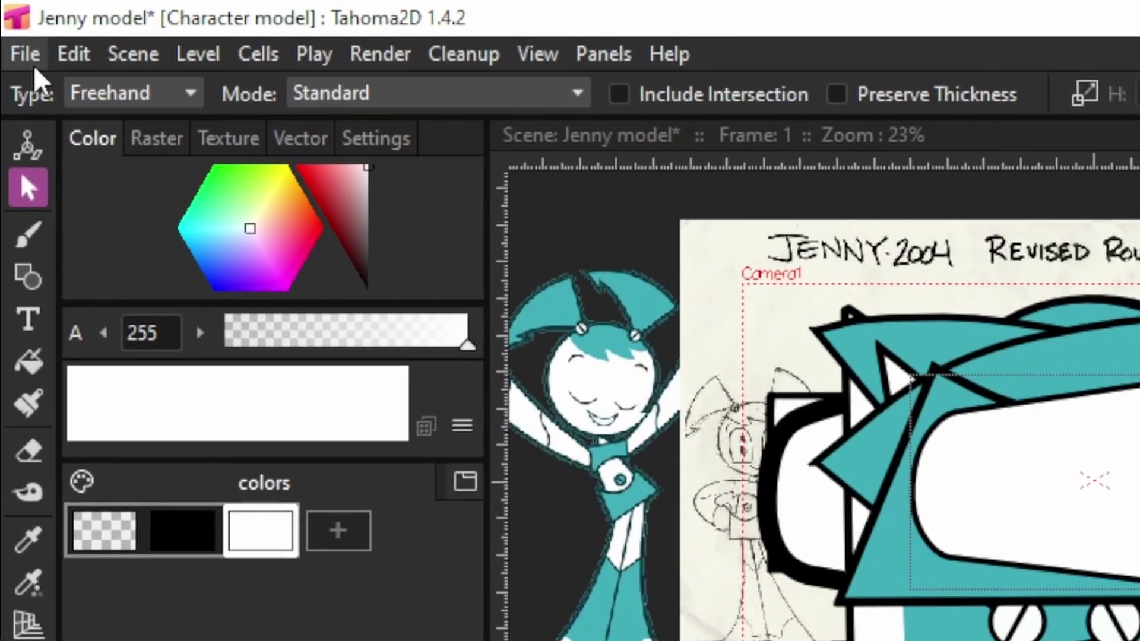
click(29, 63)
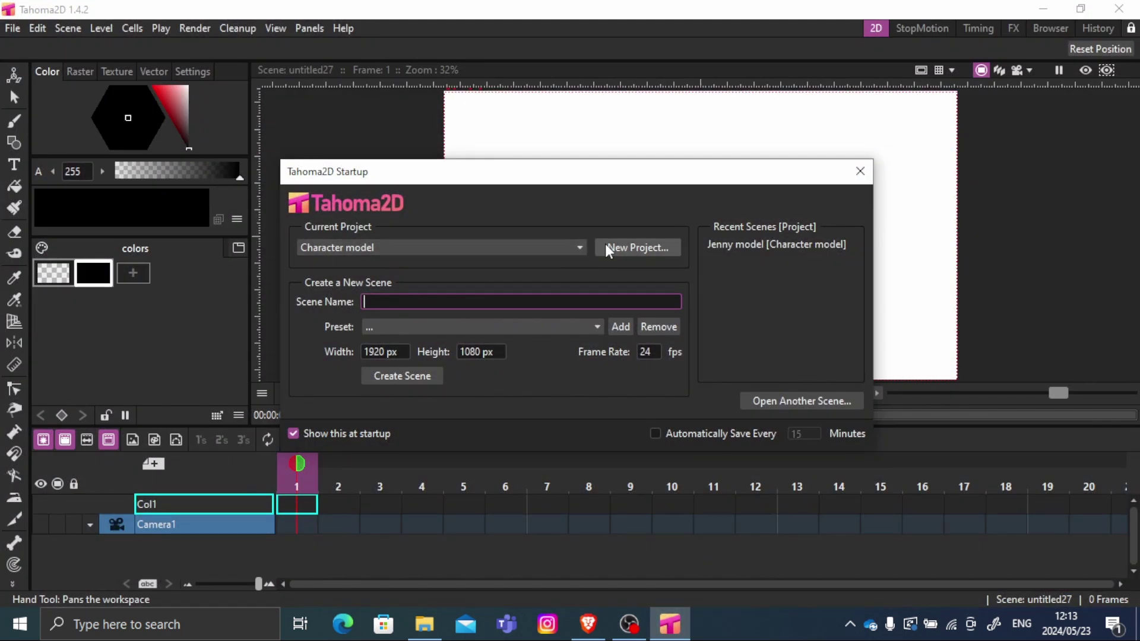
- Create a new project named Animation
click(608, 245)
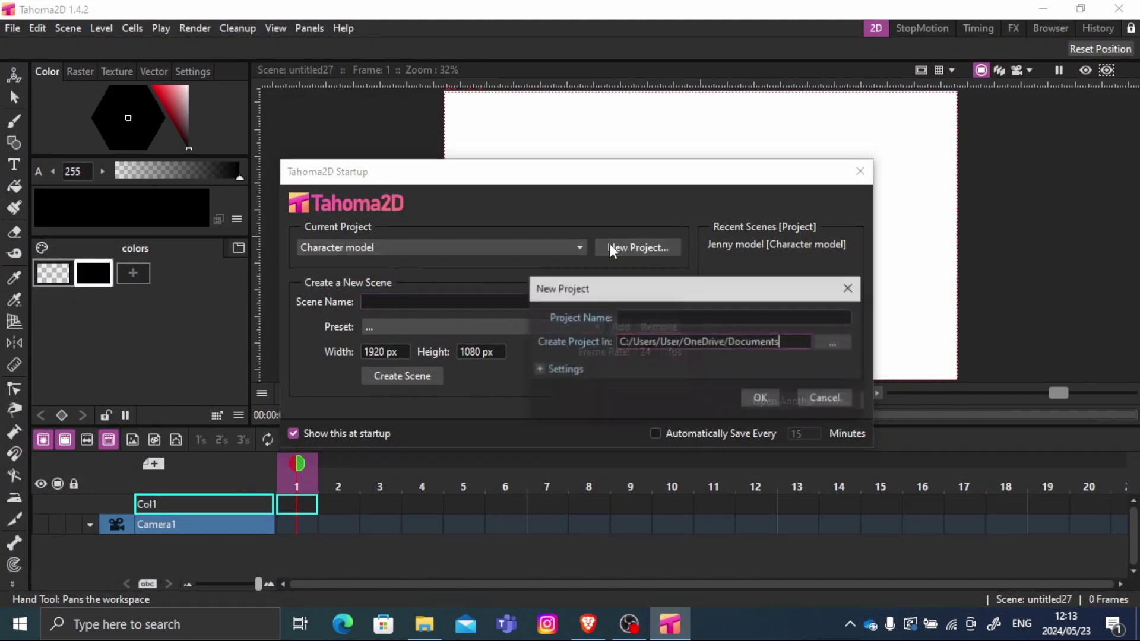
click(653, 317)
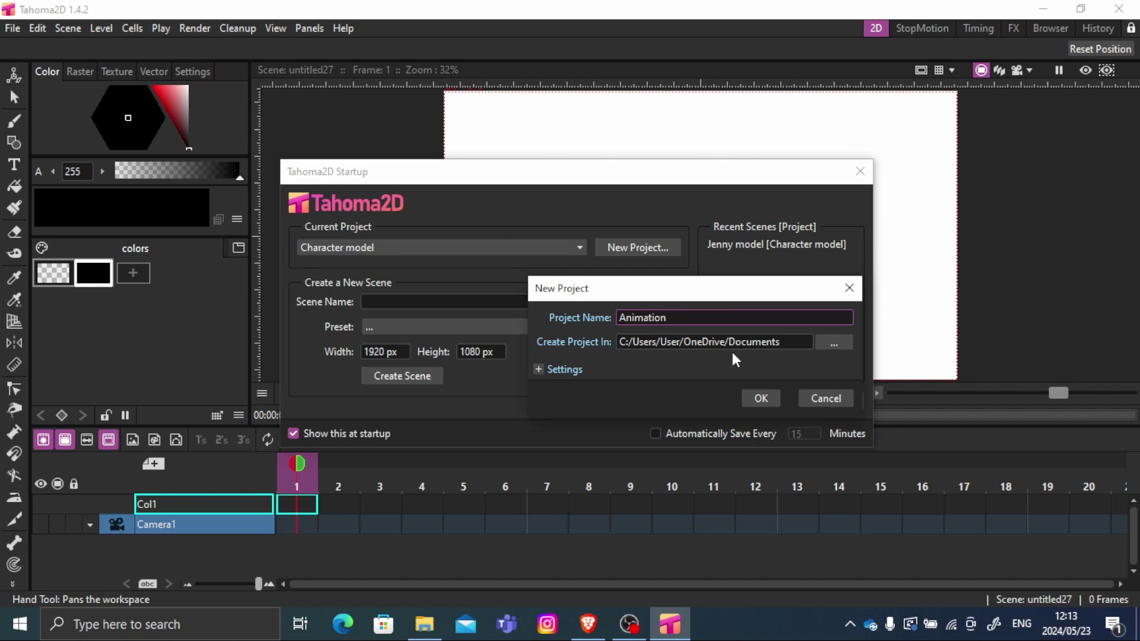
click(760, 397)
- Name the scene 'Jenny animation', choose the HD 1080 1920x1080 preset, and edit the frame rate
click(423, 302)
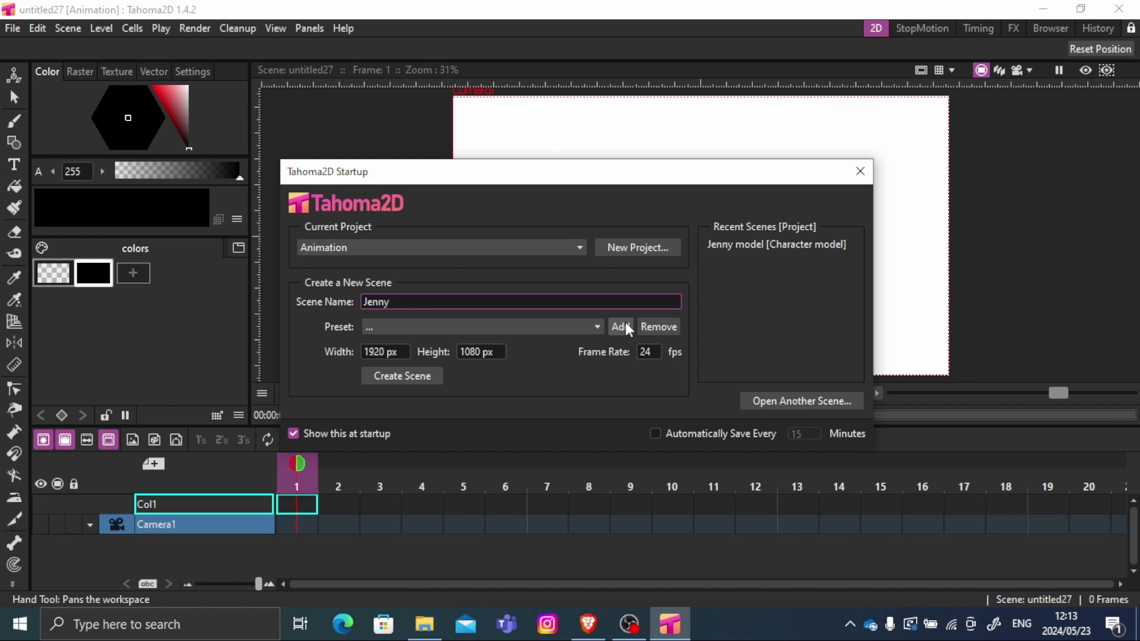
text(Jenny animation)
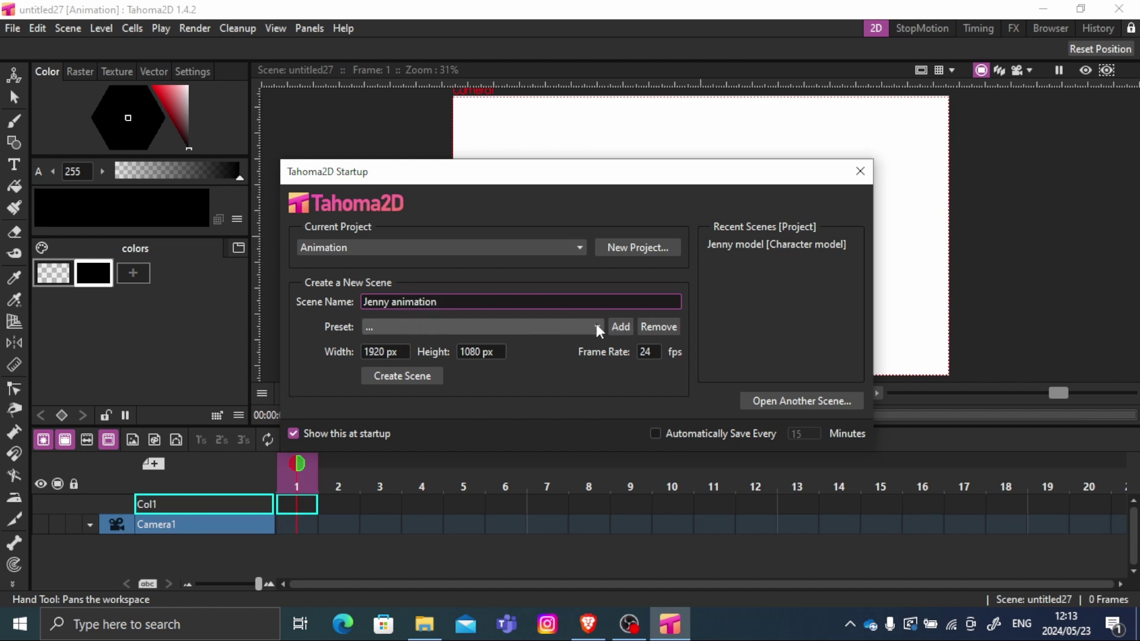
click(596, 326)
click(424, 357)
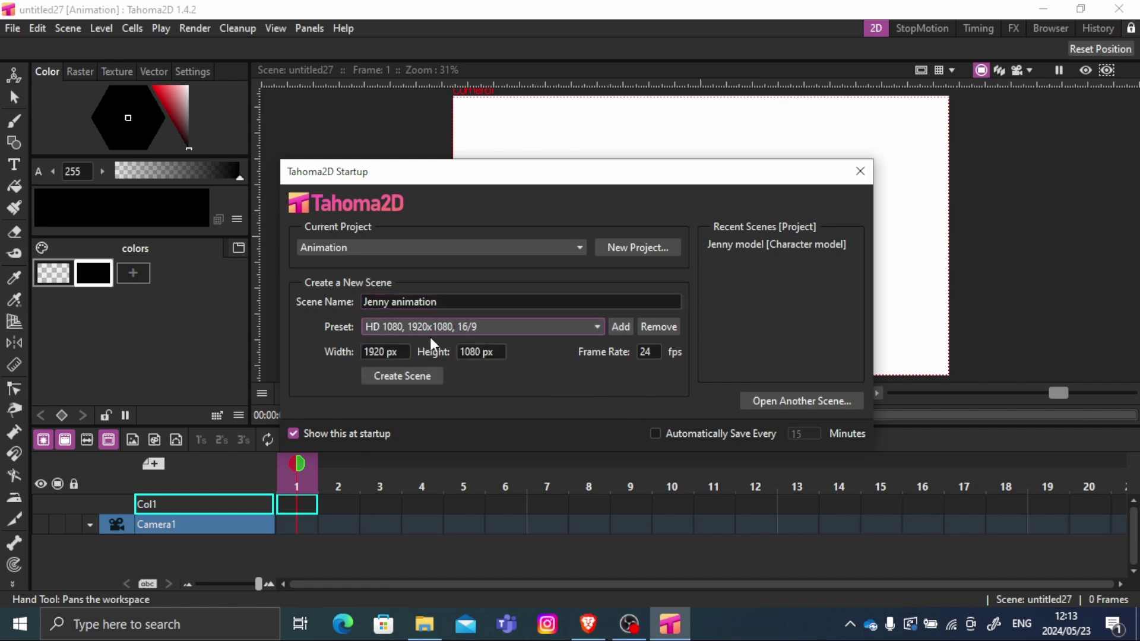
double_click(653, 351)
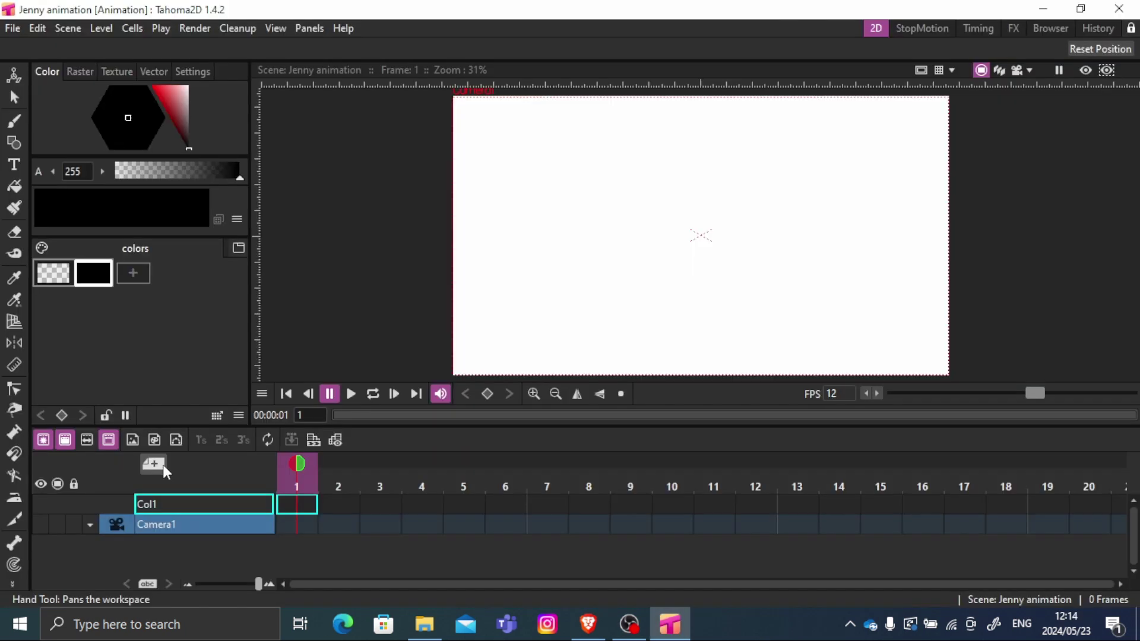
- Create a new Vector Level named Amodel in frame 1 of the first column
click(162, 464)
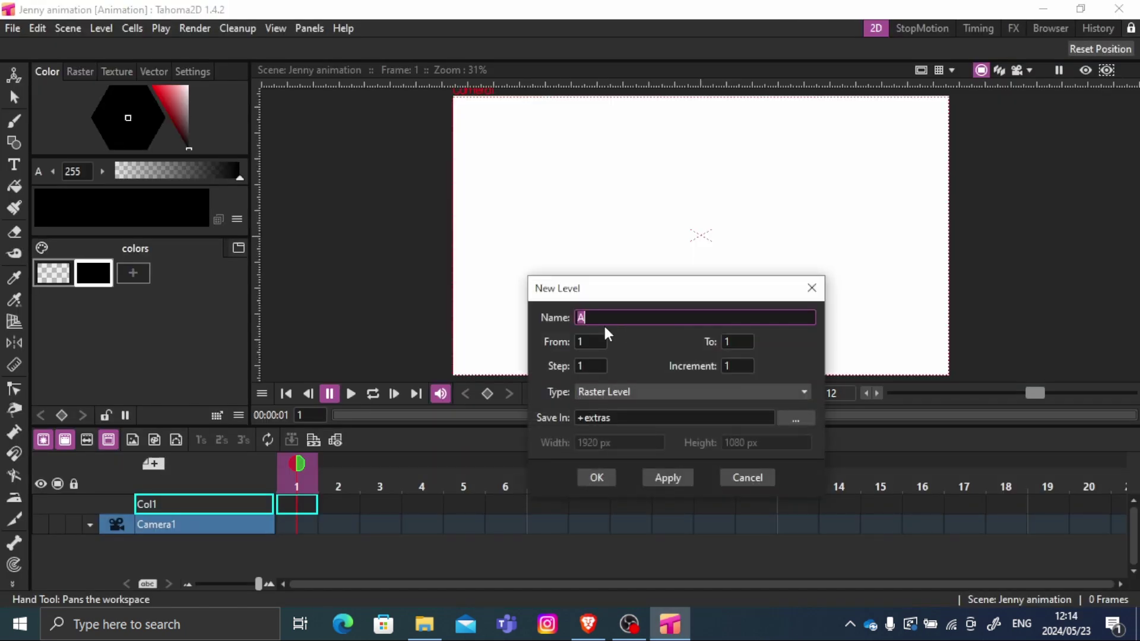
click(804, 391)
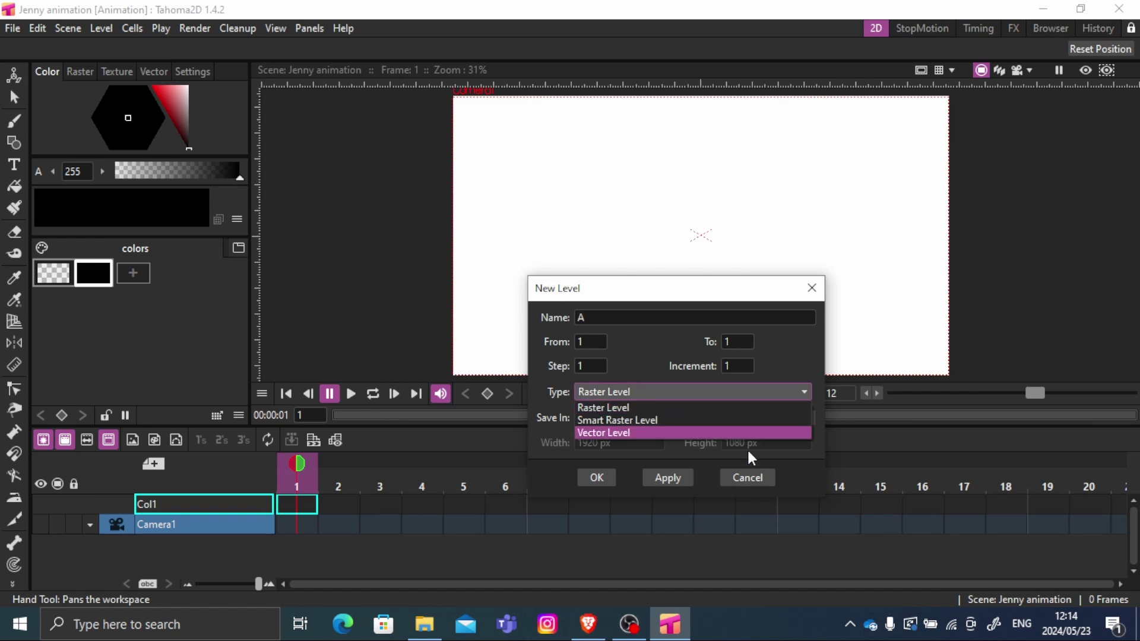
click(686, 434)
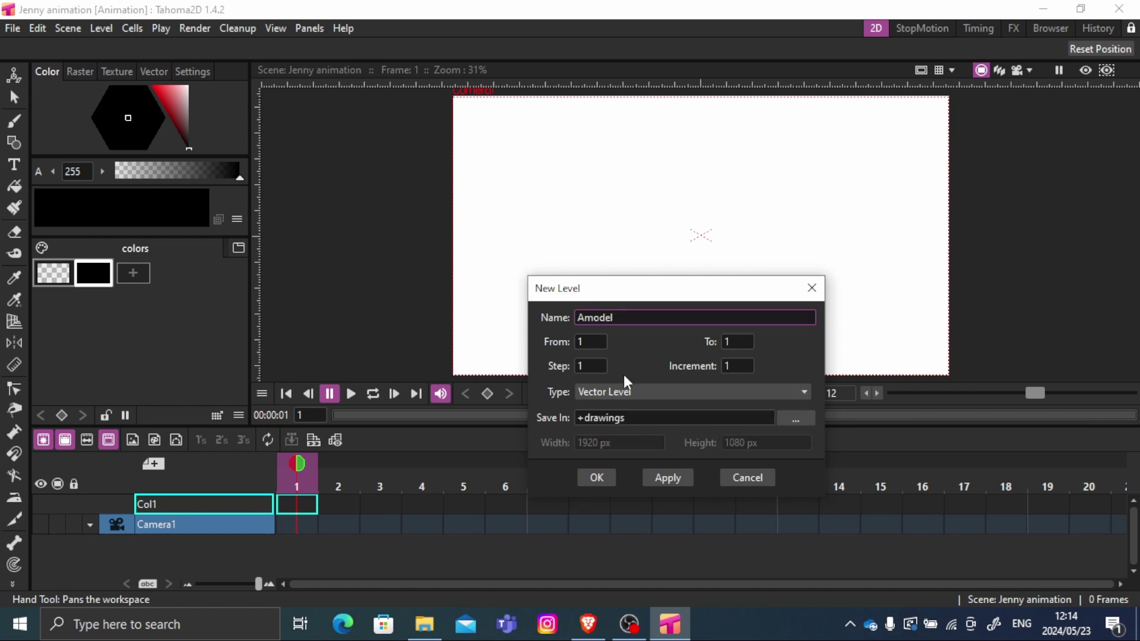
click(605, 478)
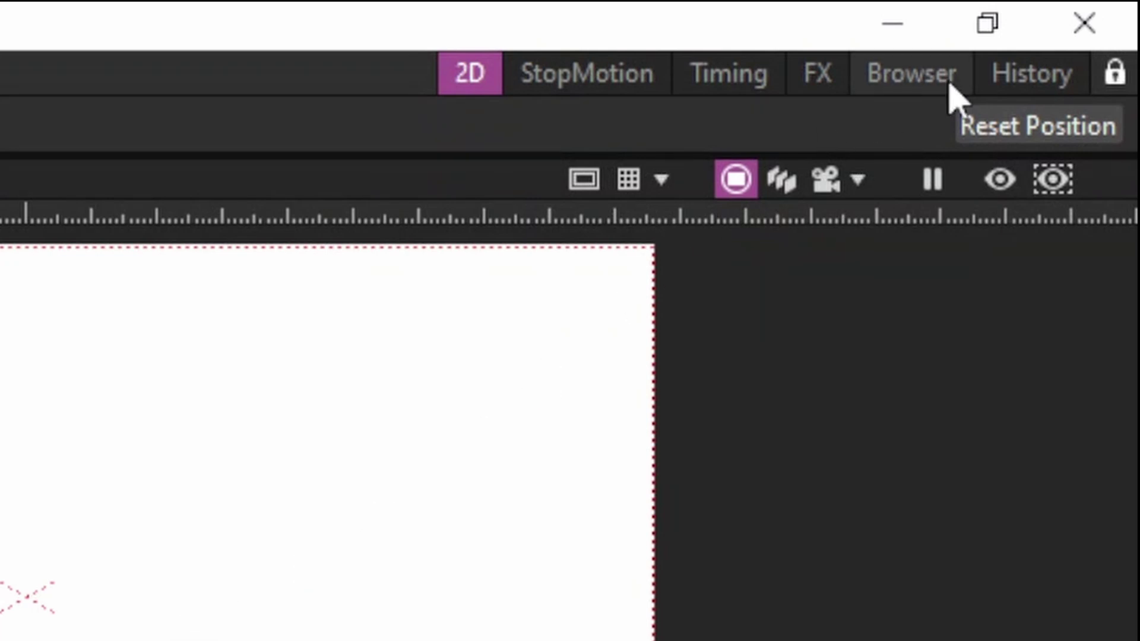
- In the Browser room, expand Tahoma2D > Library to reveal its custom styles and vector brushes subfolders
click(944, 86)
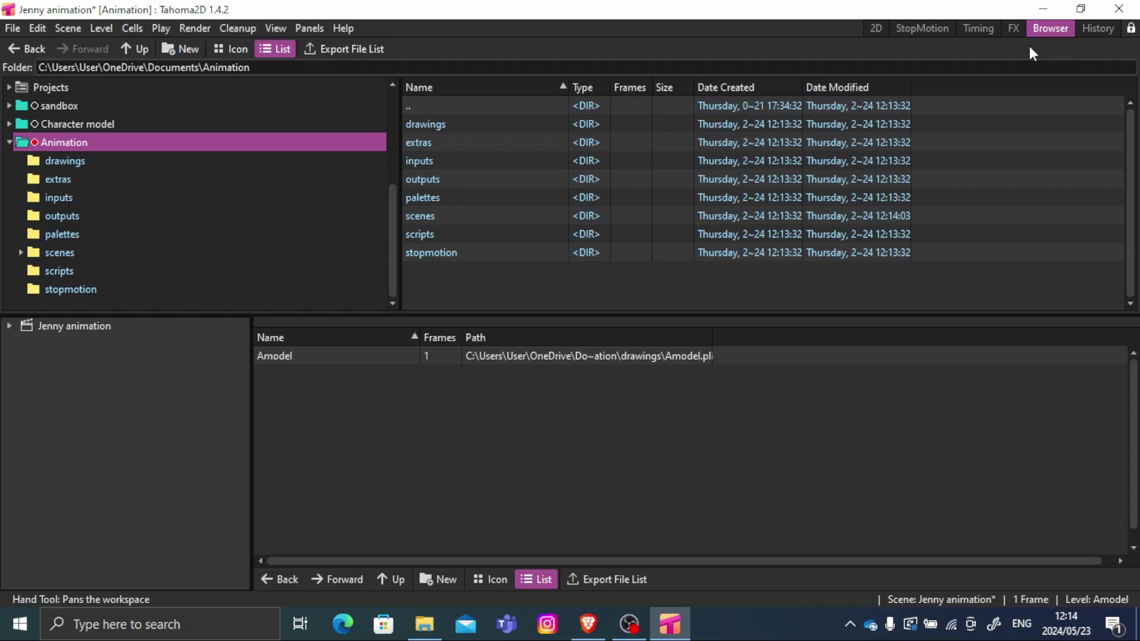
scroll(71, 197, up, 3)
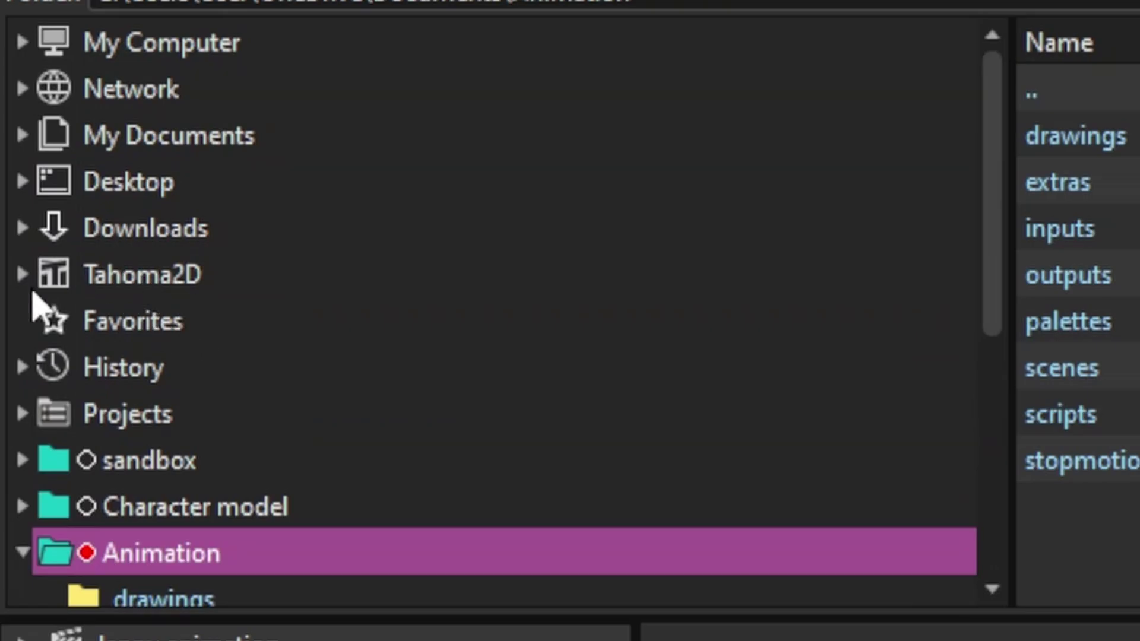
click(23, 276)
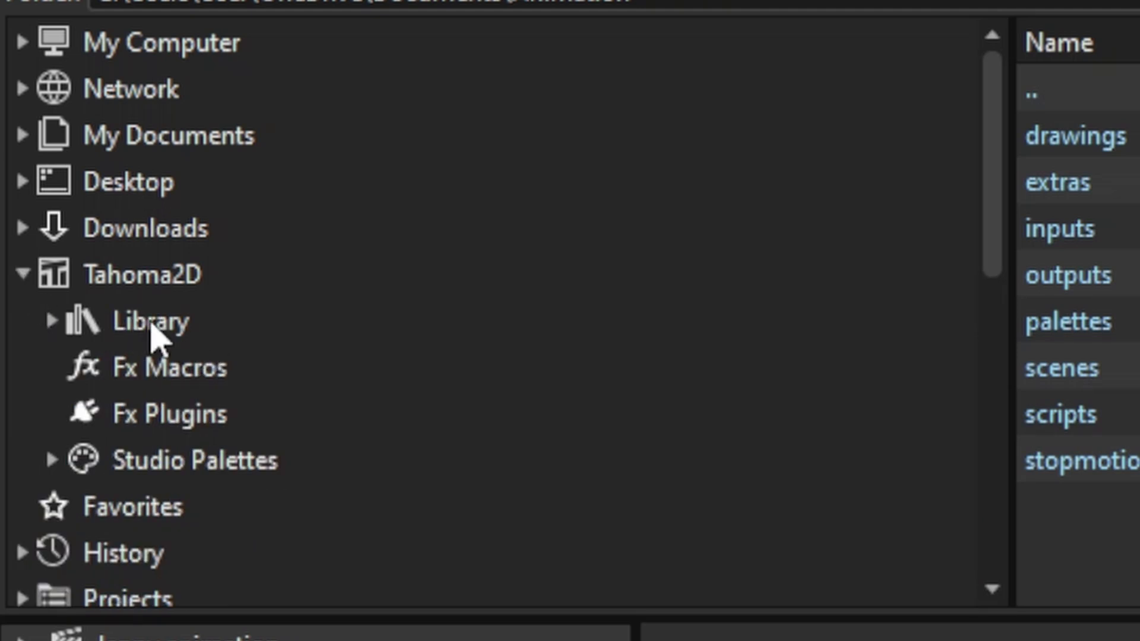
click(151, 325)
scroll(428, 371, down, 1)
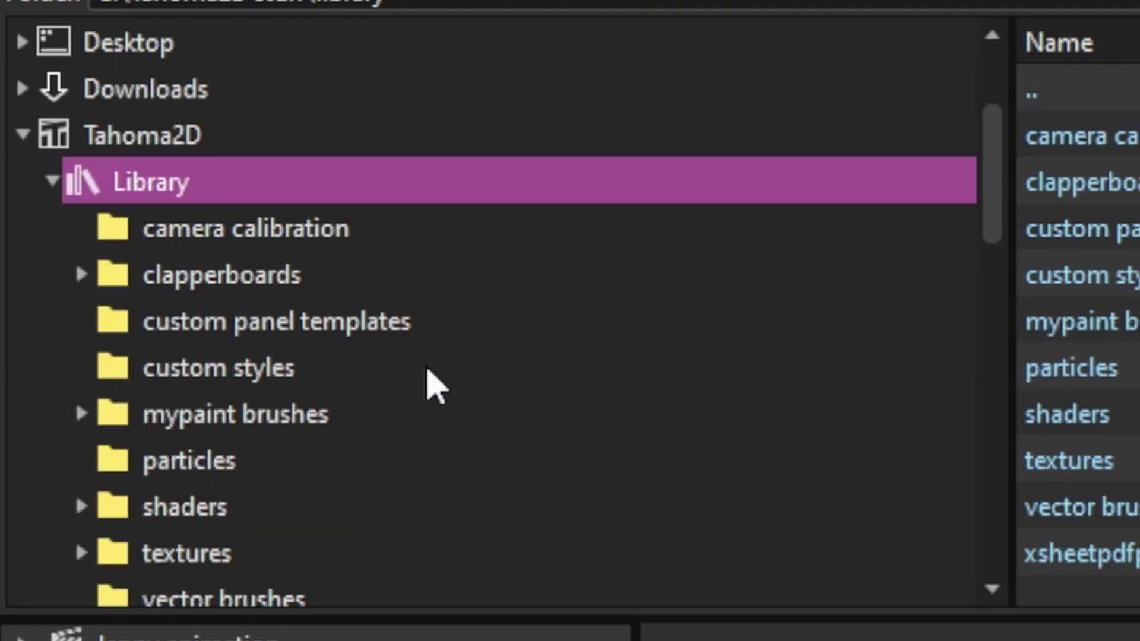
scroll(430, 379, down, 1)
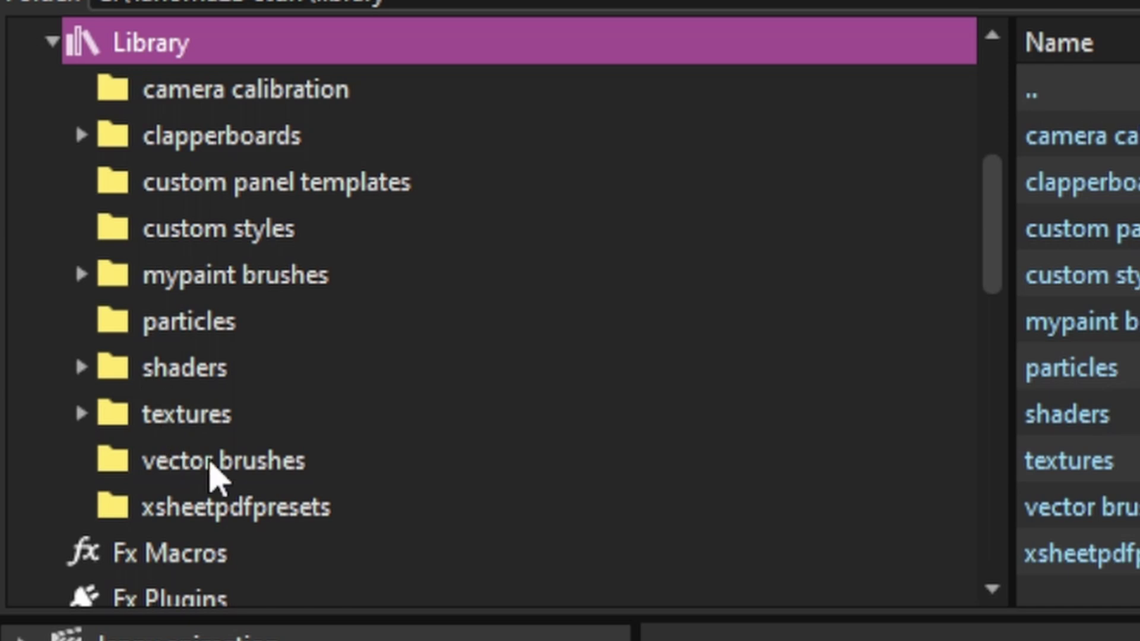
scroll(330, 445, up, 1)
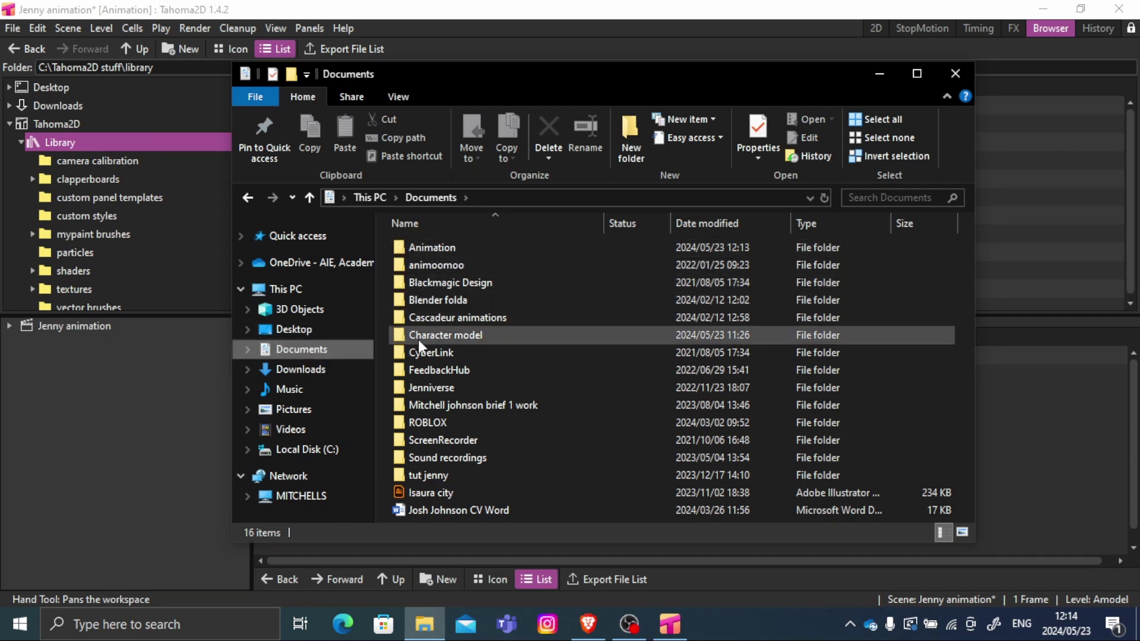
- Copy Jenny's .pli drawings from Documents > Character model > drawings into Tahoma2D's vector brushes folder
double_click(475, 336)
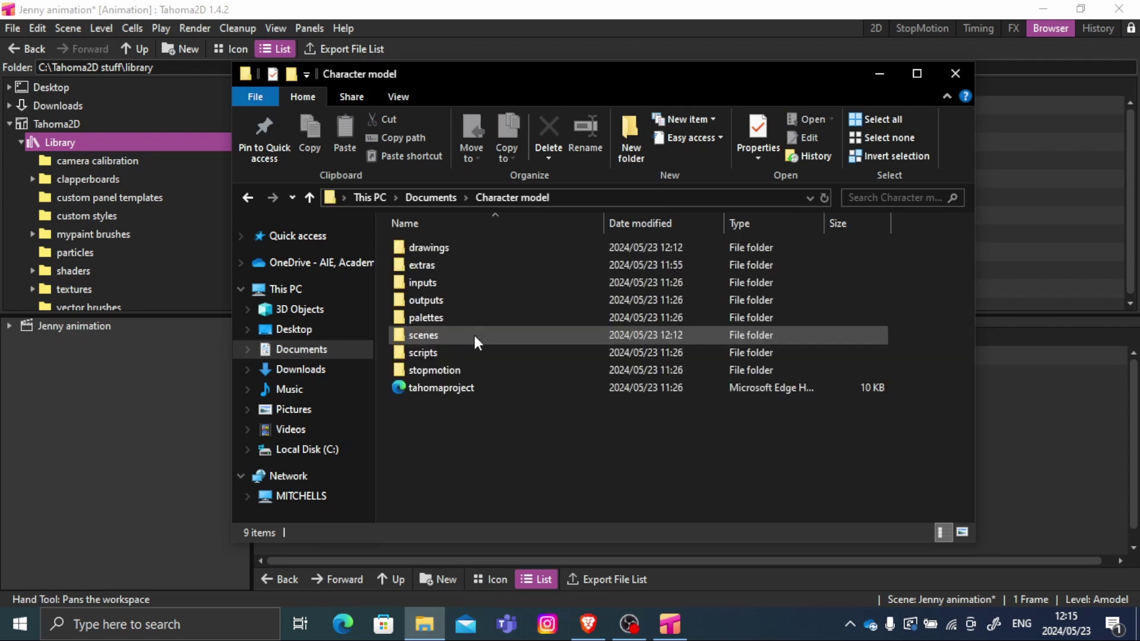
double_click(439, 249)
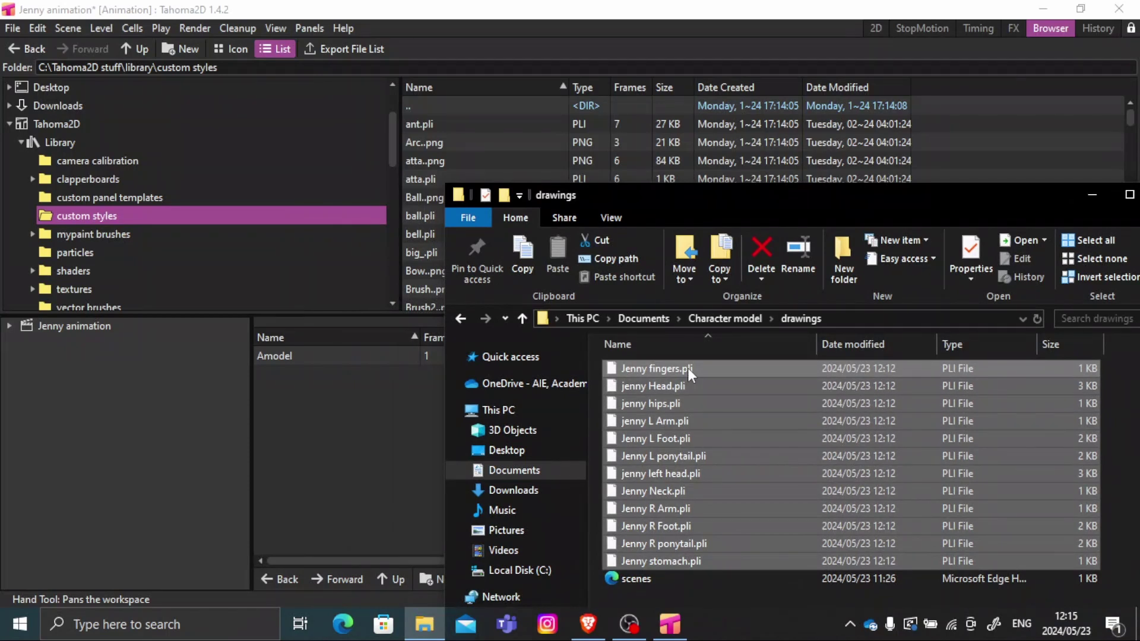
mouse_move(688, 368)
mouse_down()
mouse_move(565, 177)
mouse_move(497, 156)
mouse_up()
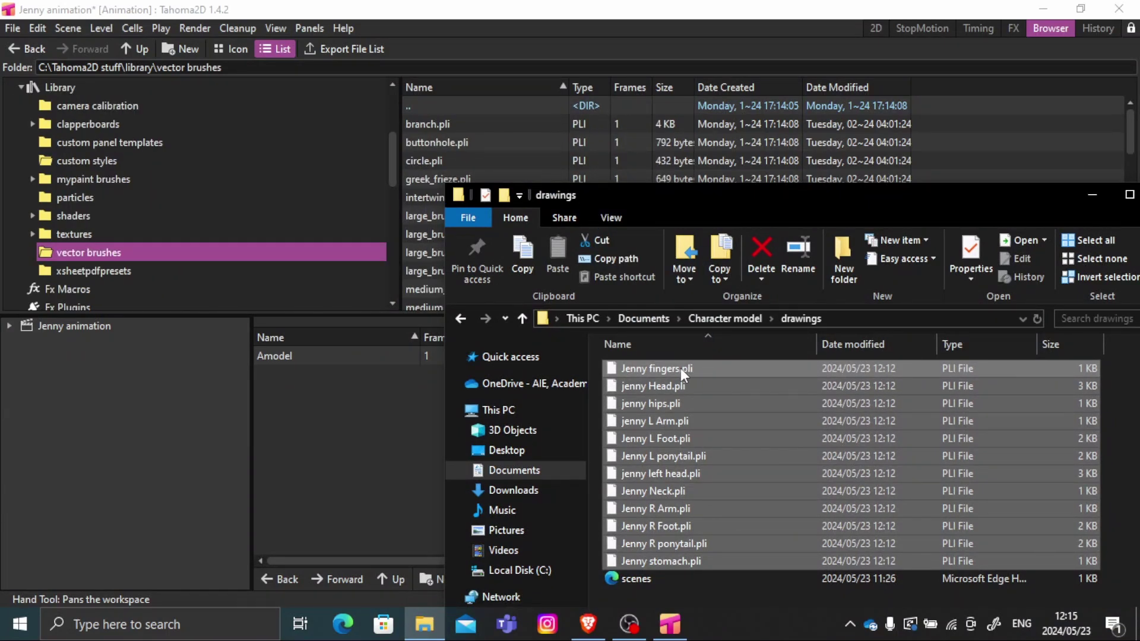
drag(680, 368, 497, 156)
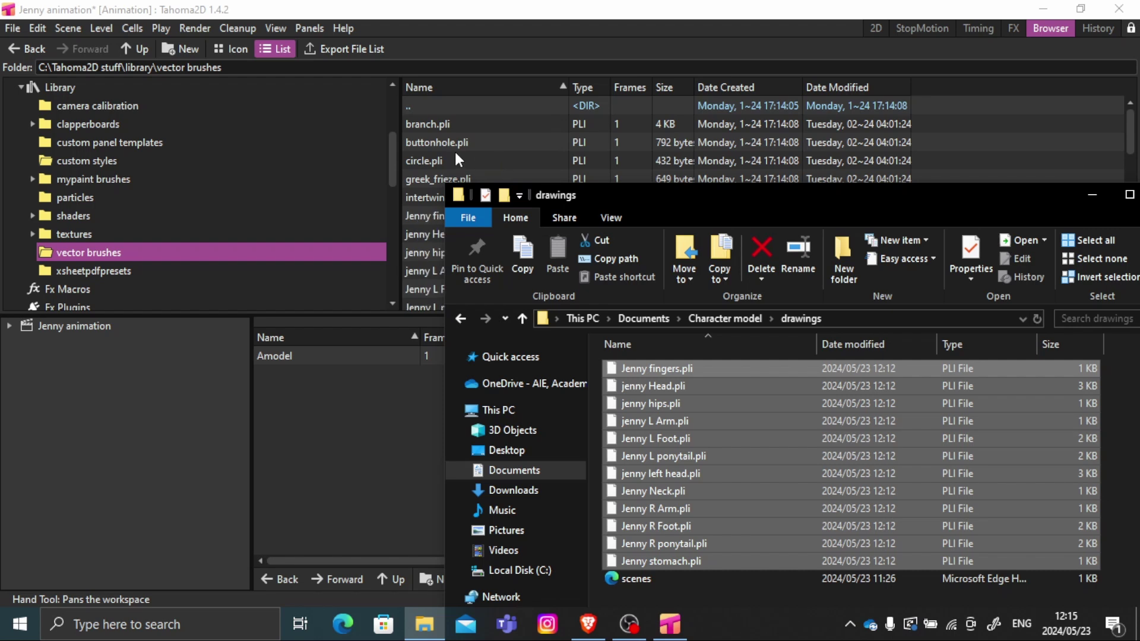
click(876, 28)
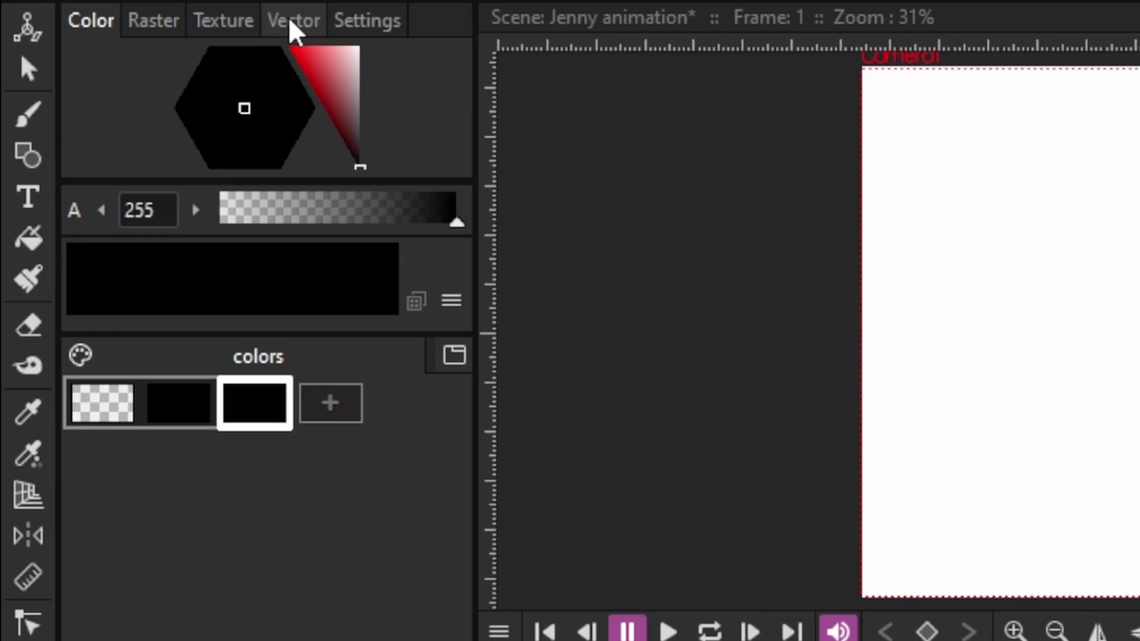
- Open the Vector style library, enlarge the grid, and pick the teal-topped circle head custom style
click(153, 71)
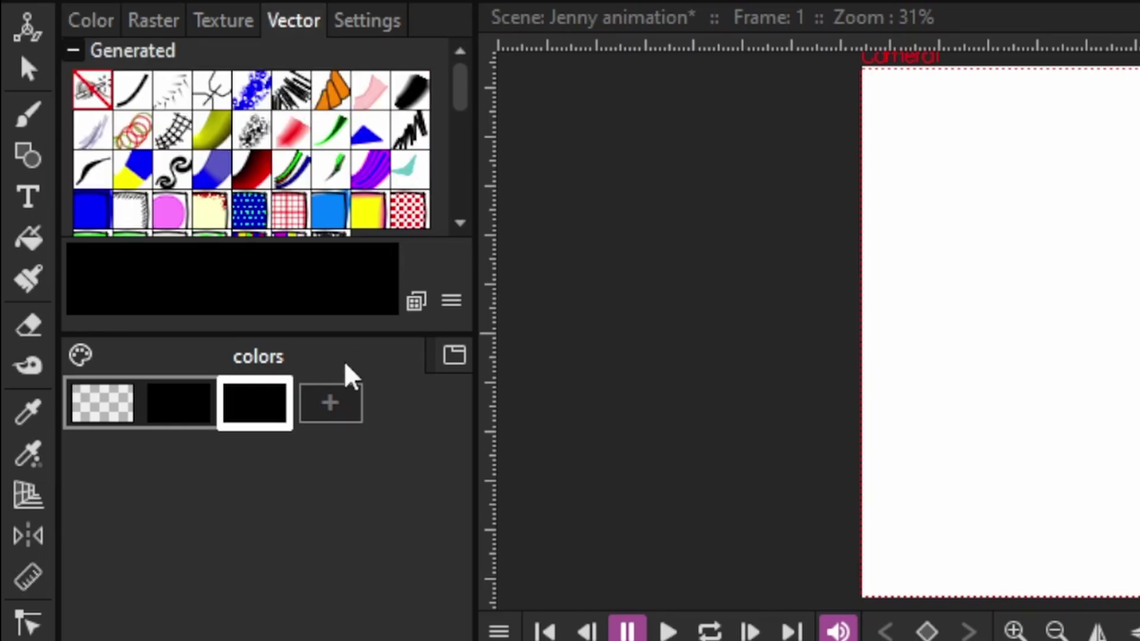
drag(358, 333, 382, 627)
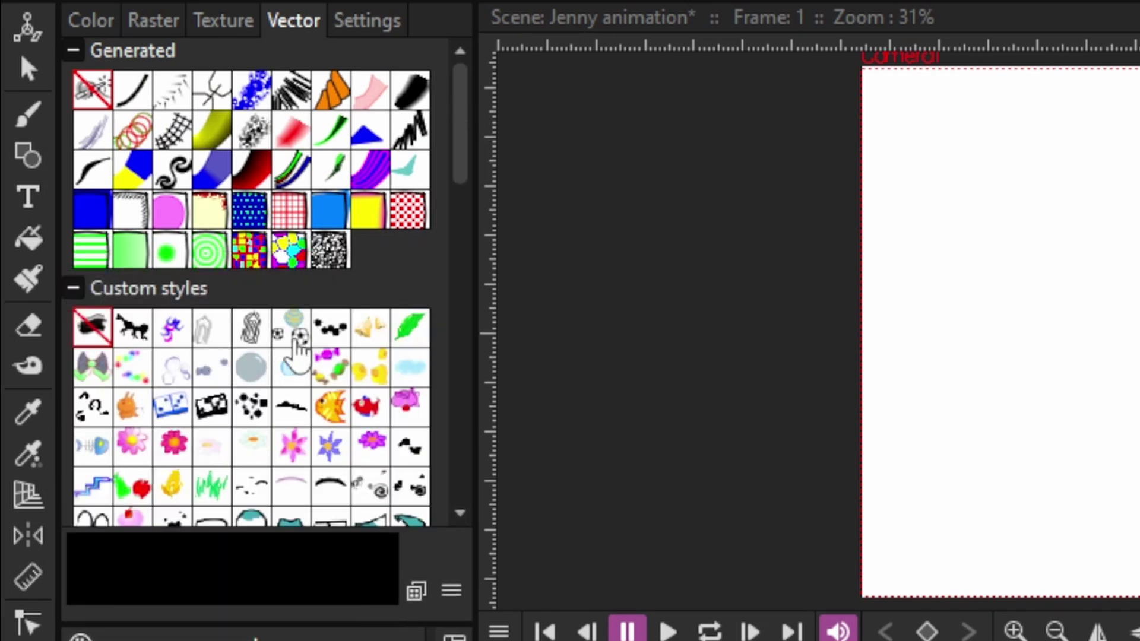
scroll(297, 350, down, 5)
scroll(295, 353, down, 2)
scroll(301, 356, up, 2)
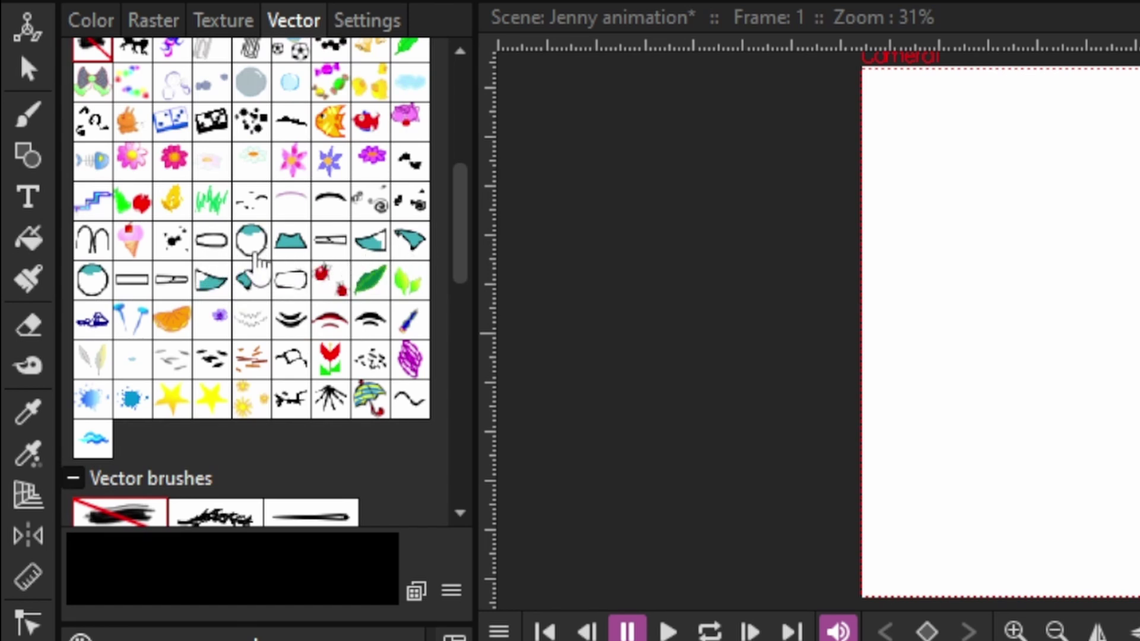
click(251, 238)
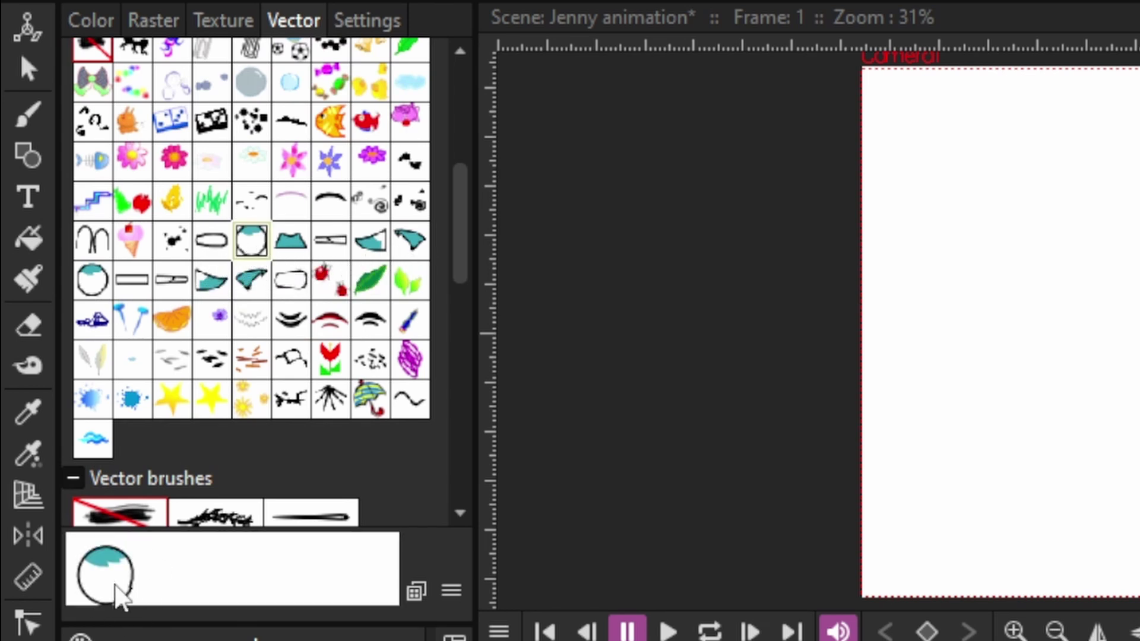
- Add the selected head style as a new style in the level's palette
scroll(305, 509, down, 2)
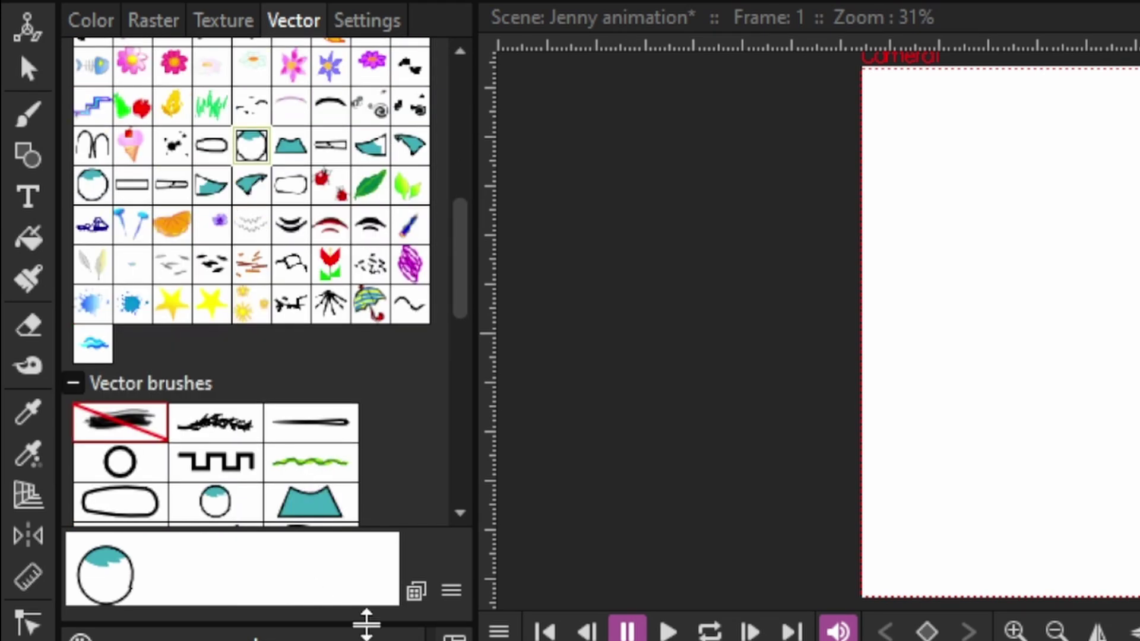
drag(367, 623, 348, 509)
click(349, 582)
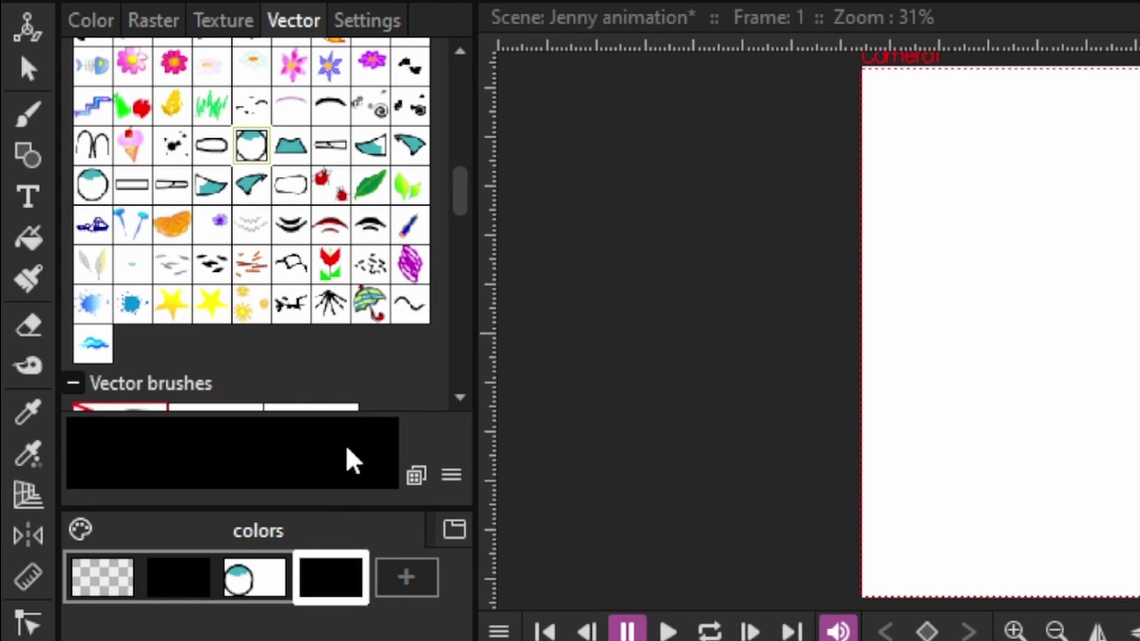
scroll(305, 310, down, 4)
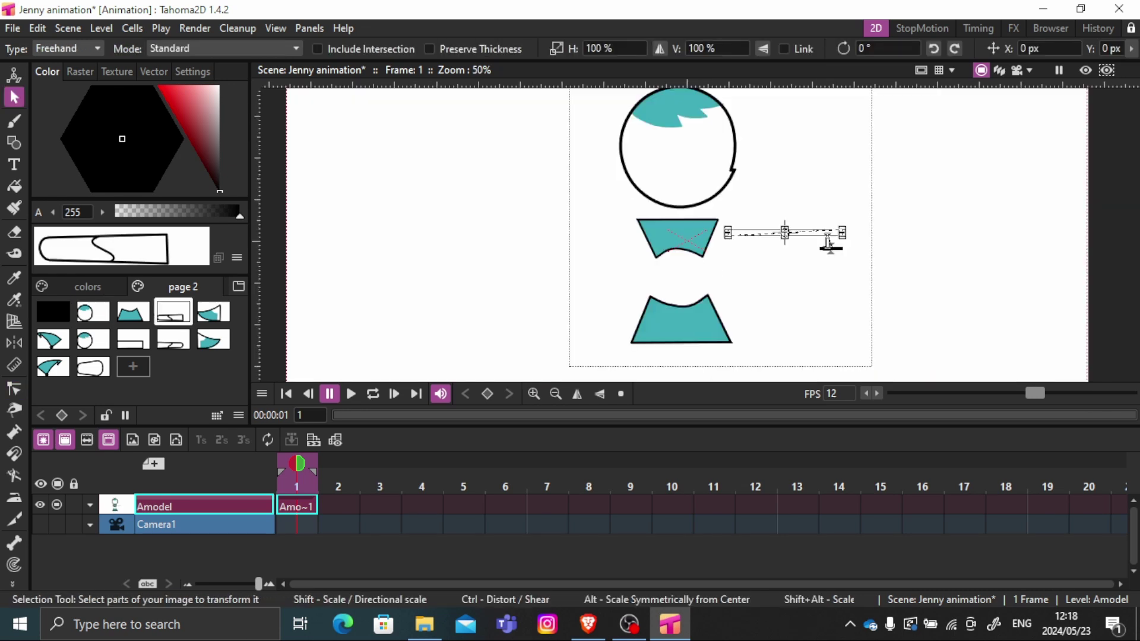
- Stretch the arm, tilt it clockwise from the shoulder, and bend its end point down-right
mouse_move(830, 247)
mouse_down()
mouse_move(855, 275)
mouse_move(834, 238)
mouse_move(850, 241)
mouse_up()
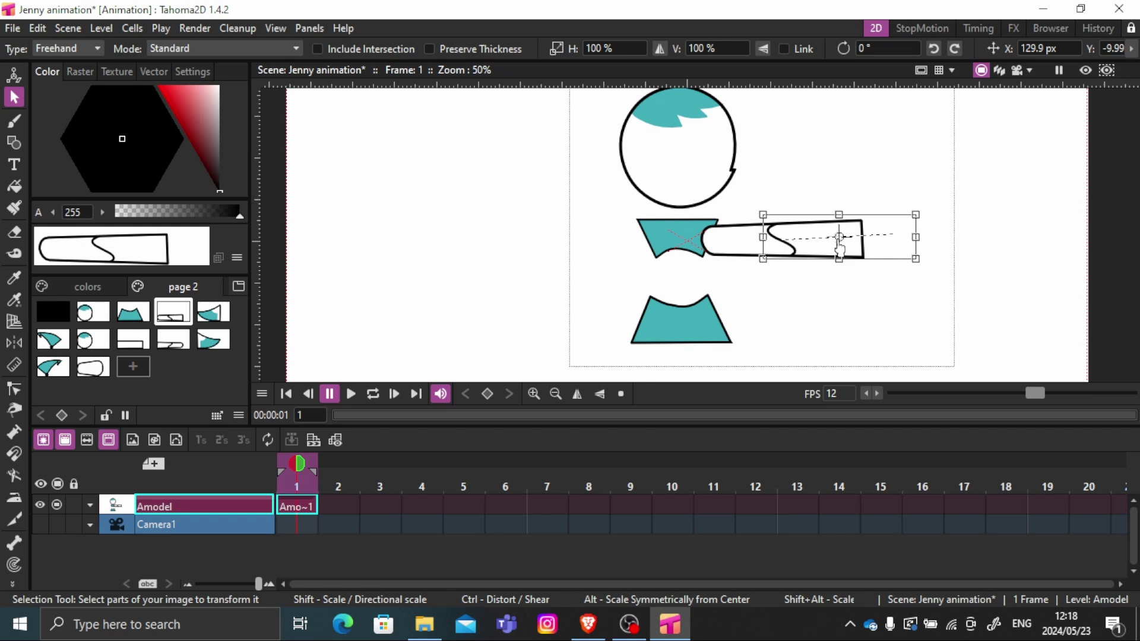
drag(921, 272, 893, 298)
click(848, 310)
click(843, 248)
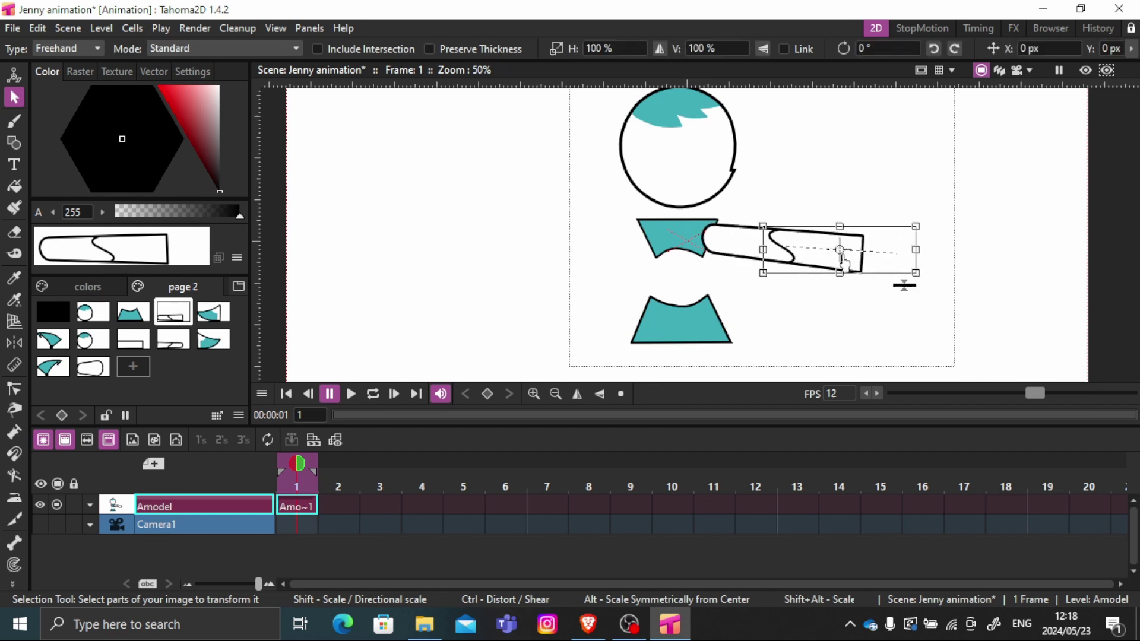
key(c)
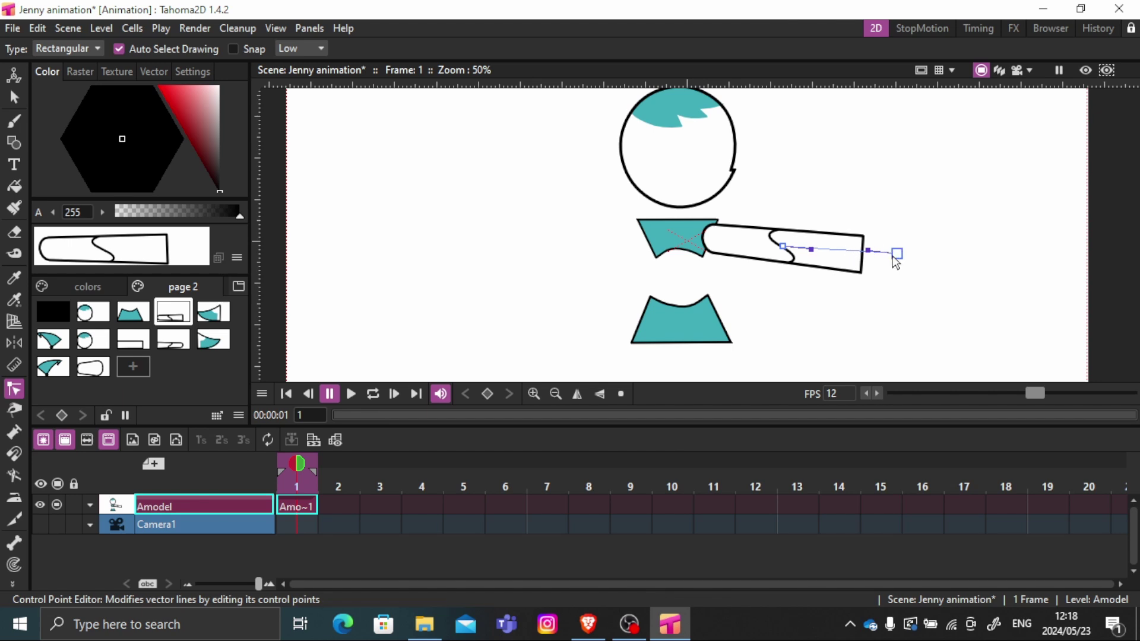
drag(896, 255, 882, 270)
- Paste the hand piece and bend it up toward the head by moving its control points
key(ctrl+v)
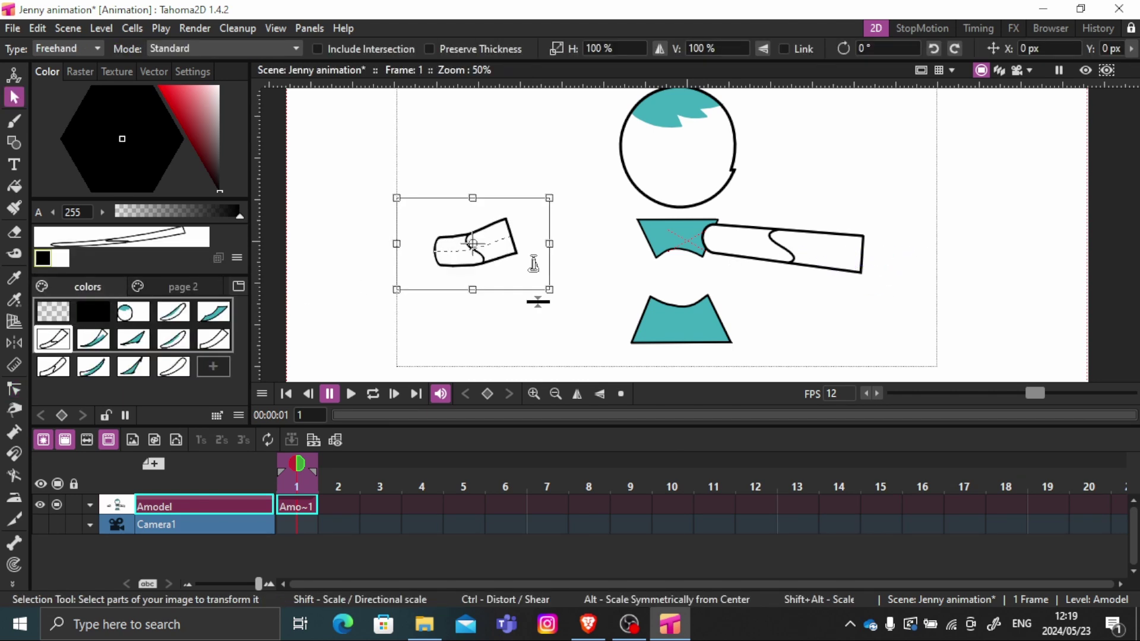
click(589, 243)
key(c)
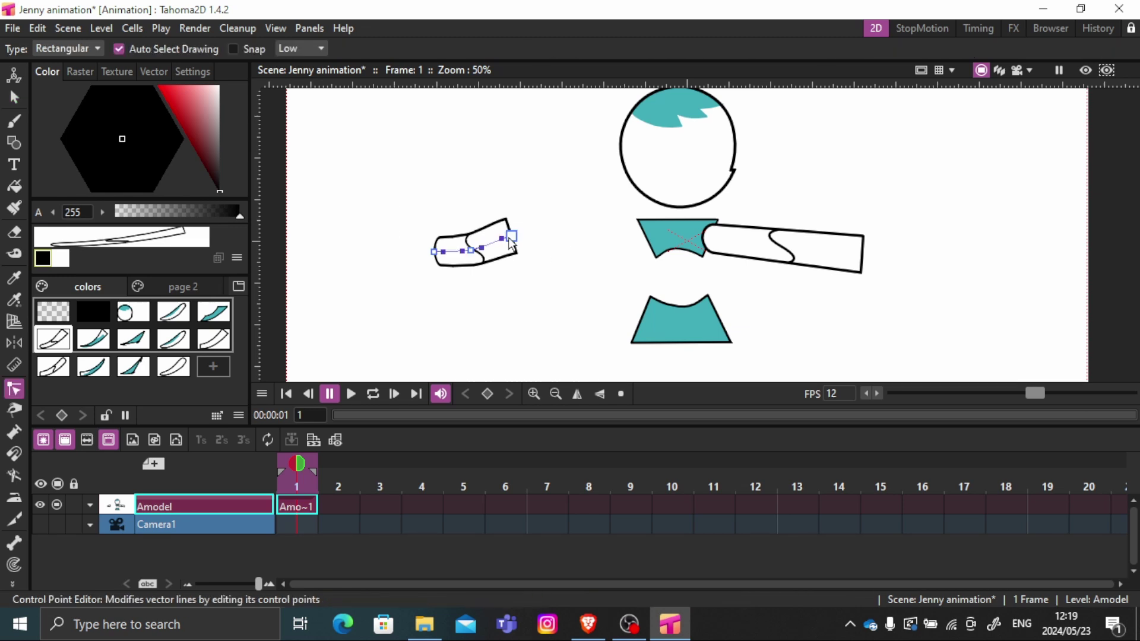
mouse_move(510, 240)
mouse_down()
mouse_move(564, 297)
mouse_move(555, 324)
mouse_move(566, 190)
mouse_move(564, 340)
mouse_move(551, 259)
mouse_up()
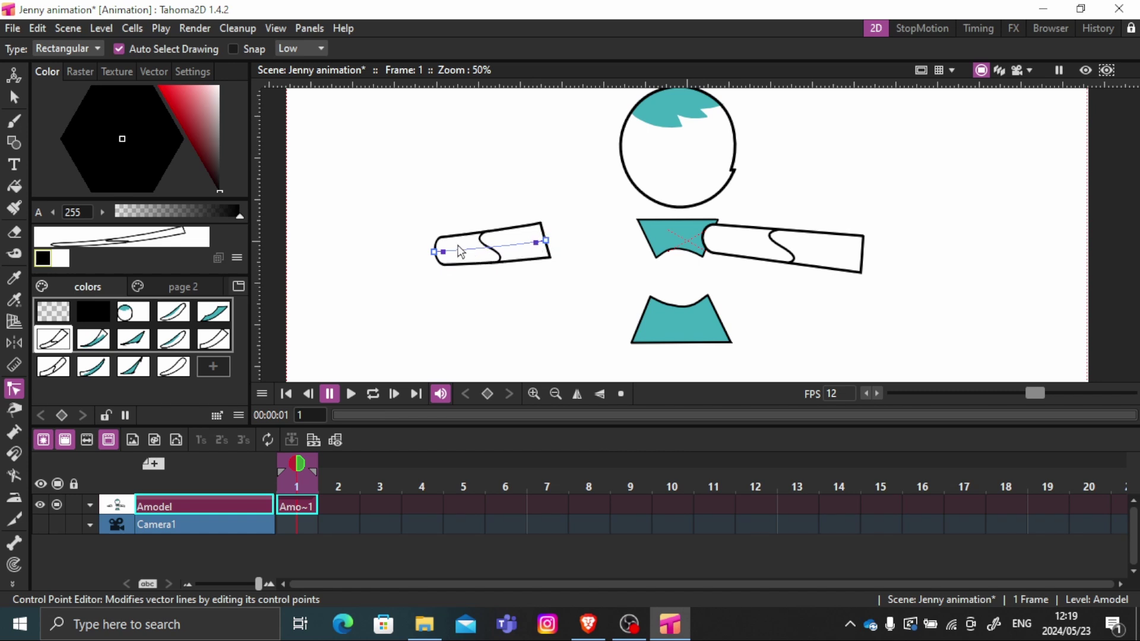
mouse_move(428, 254)
mouse_down()
mouse_move(448, 219)
mouse_move(588, 211)
mouse_move(629, 235)
mouse_move(580, 231)
mouse_move(542, 259)
mouse_up()
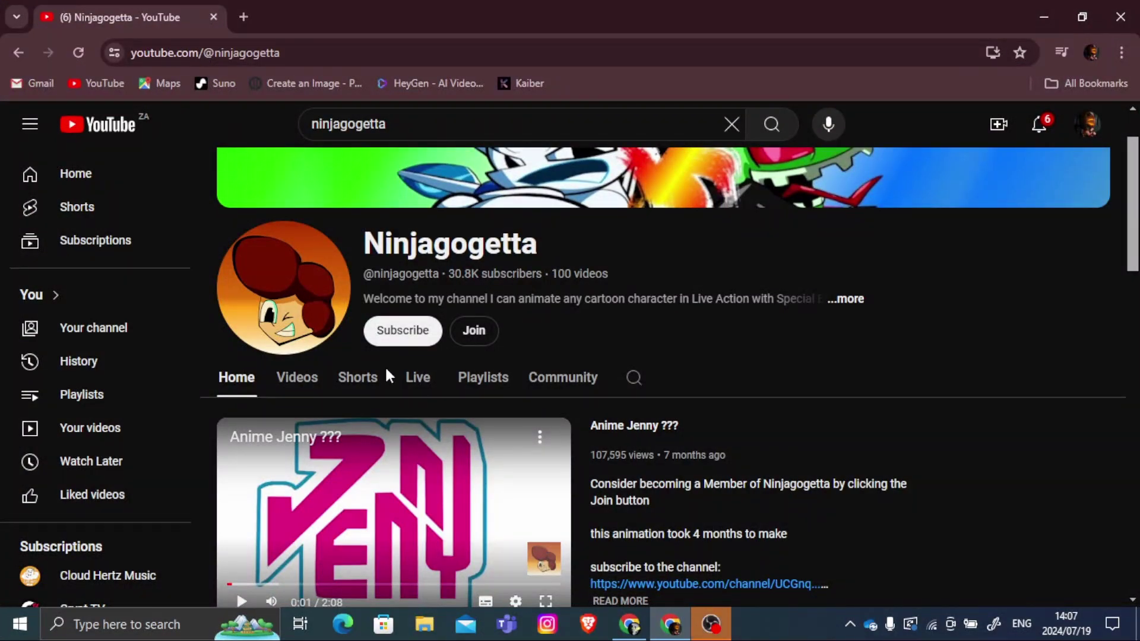
- Join the Animation Members tier and flip the members-only post back to the teal-haired Jenny image
click(481, 335)
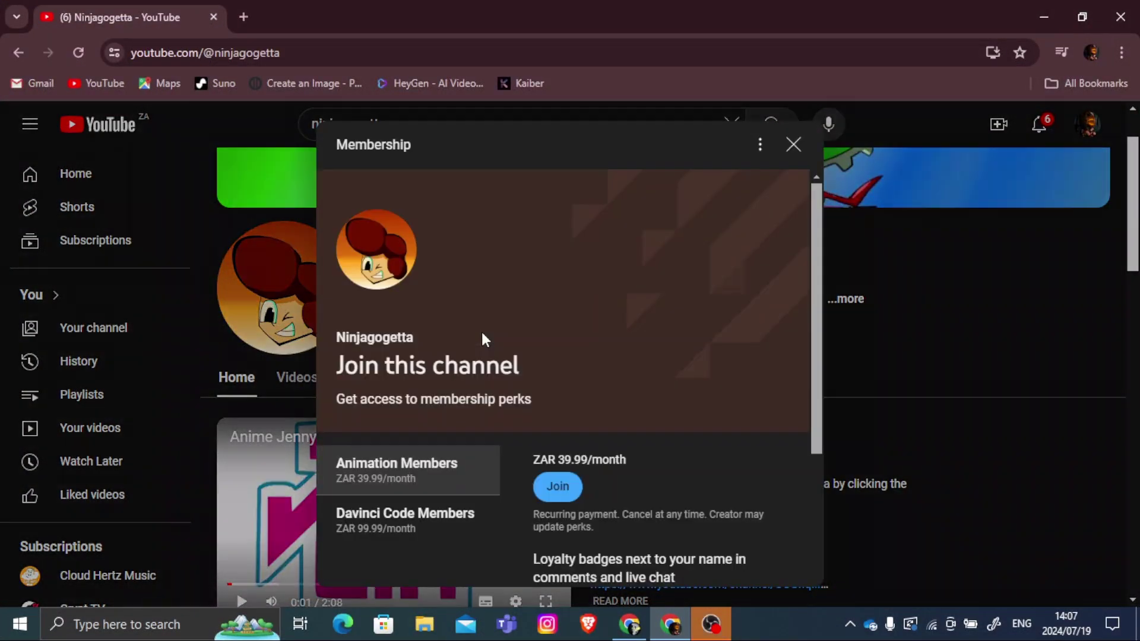
scroll(641, 404, down, 4)
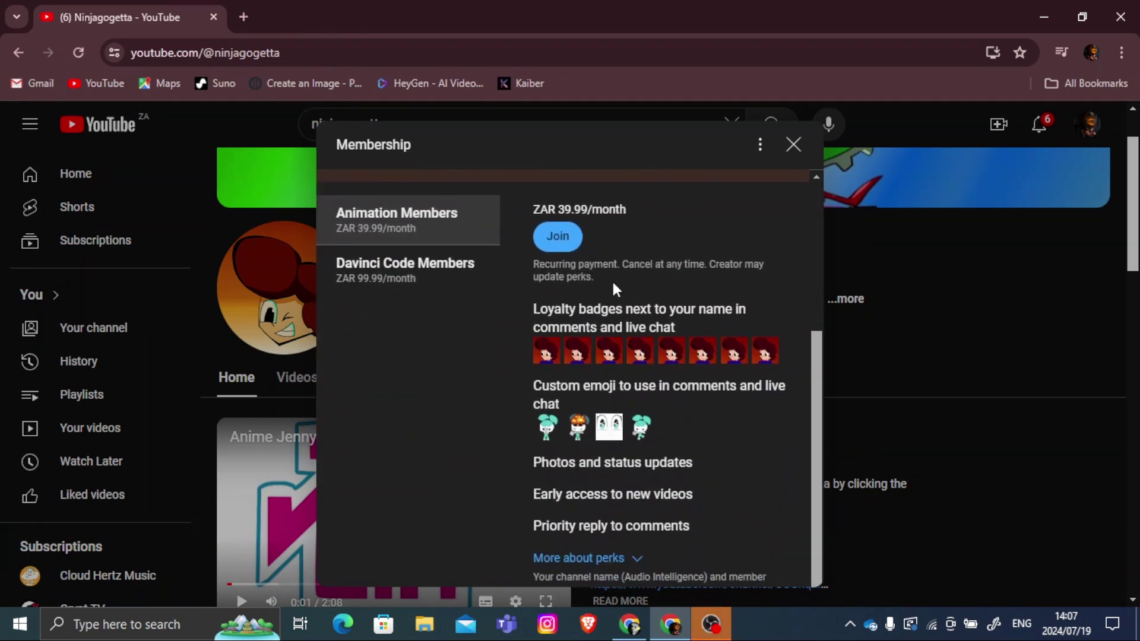
click(561, 237)
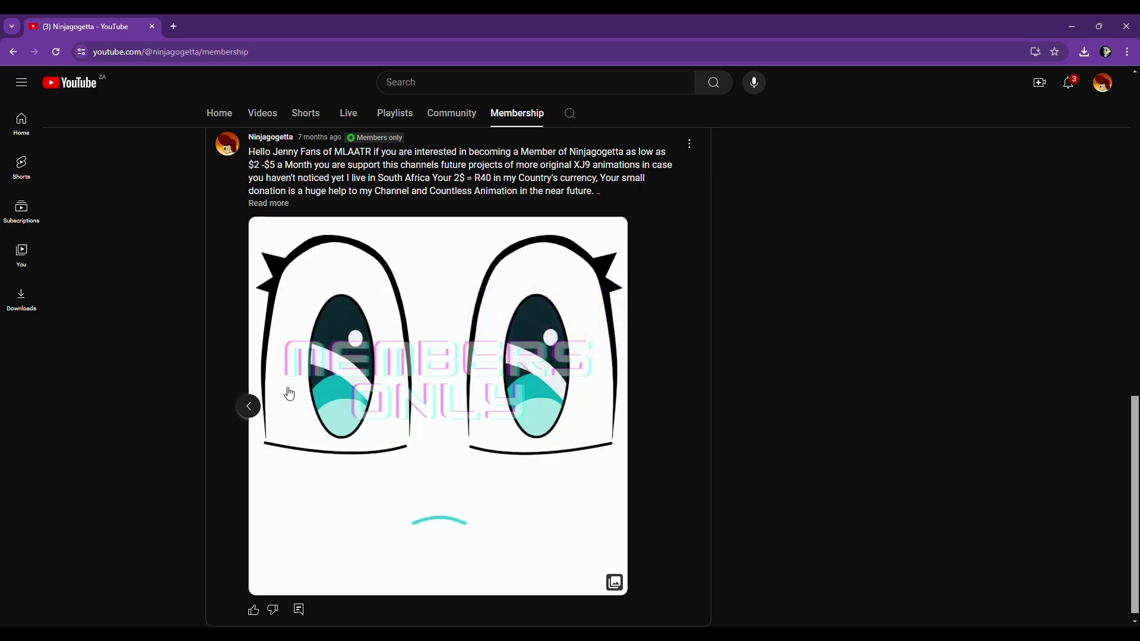
click(249, 407)
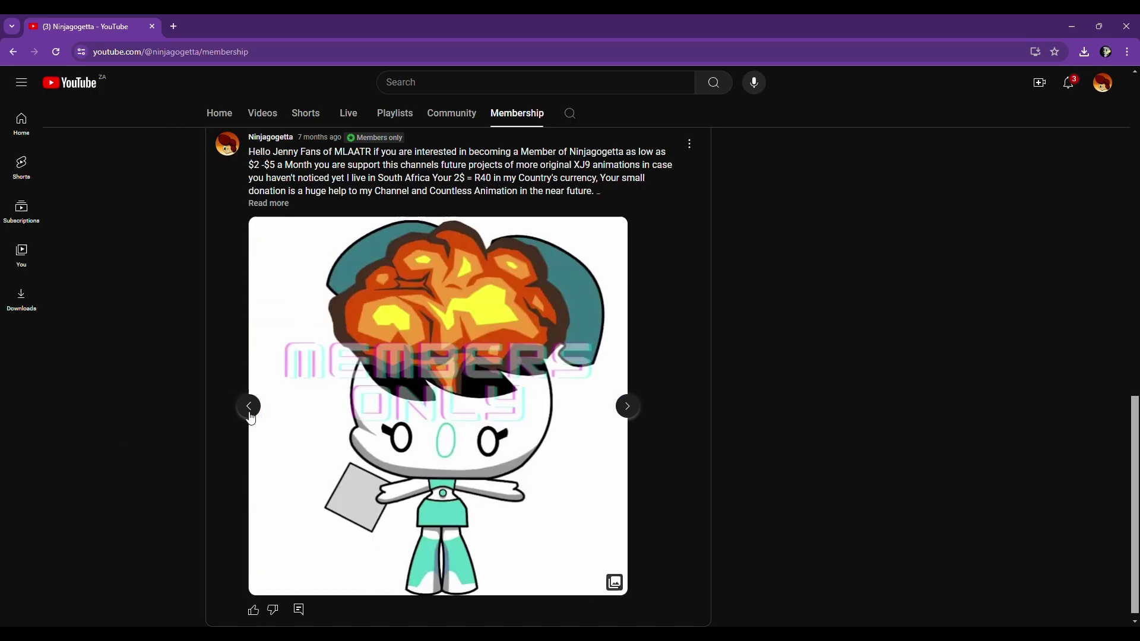
click(250, 415)
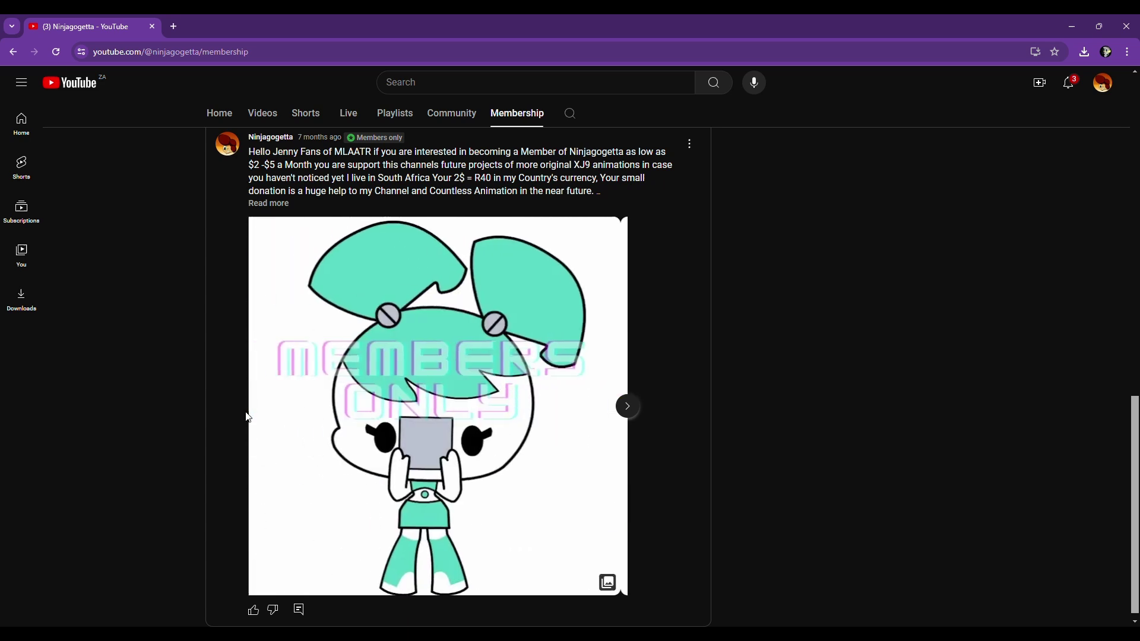